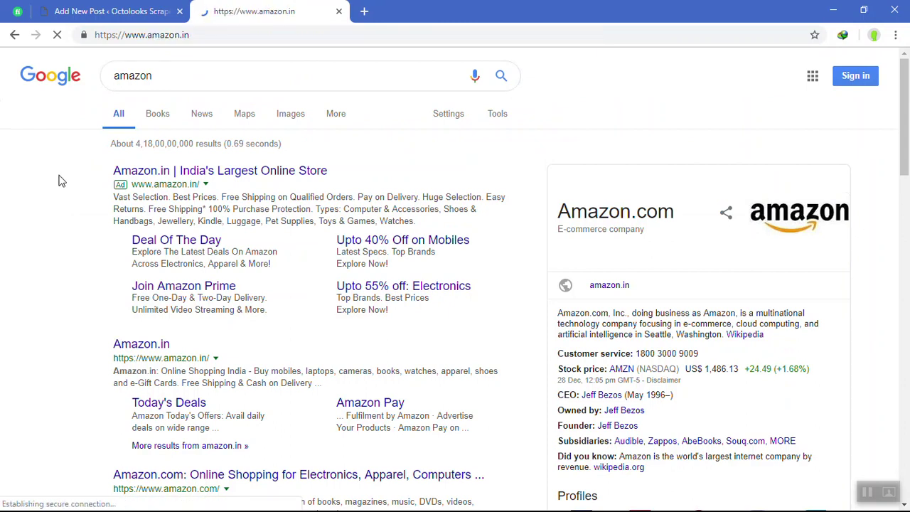
Search Amazon.in for "toys" and look through the product results
{"action": "left_click", "coordinate": [138, 16]}
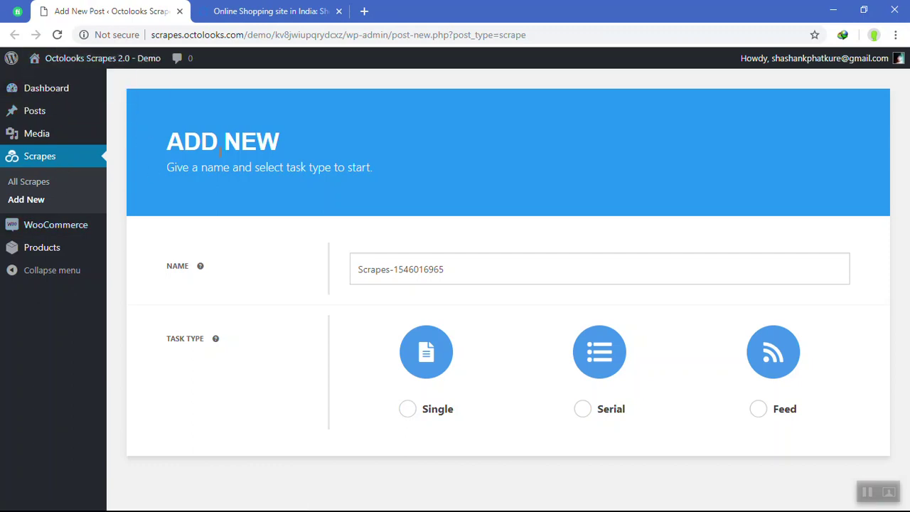
{"action": "left_click", "coordinate": [263, 11]}
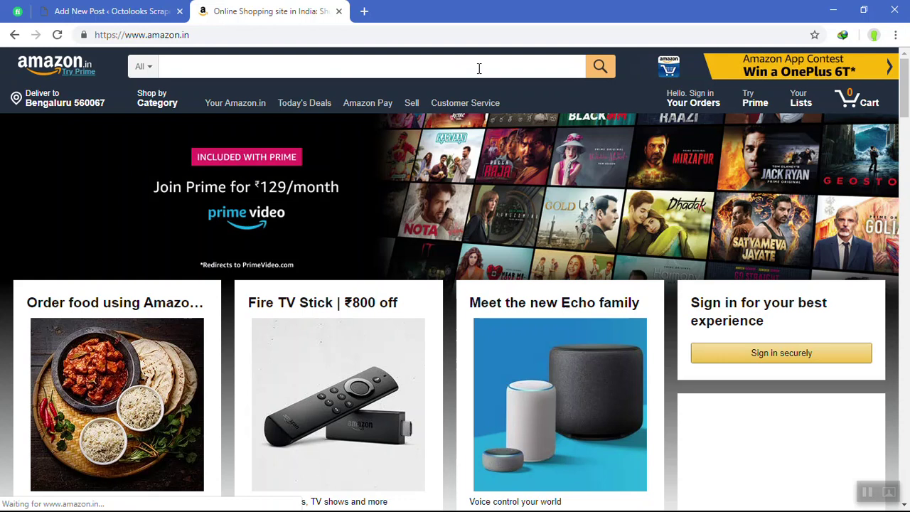
{"action": "left_click", "coordinate": [479, 68]}
{"action": "type", "text": "toys"}
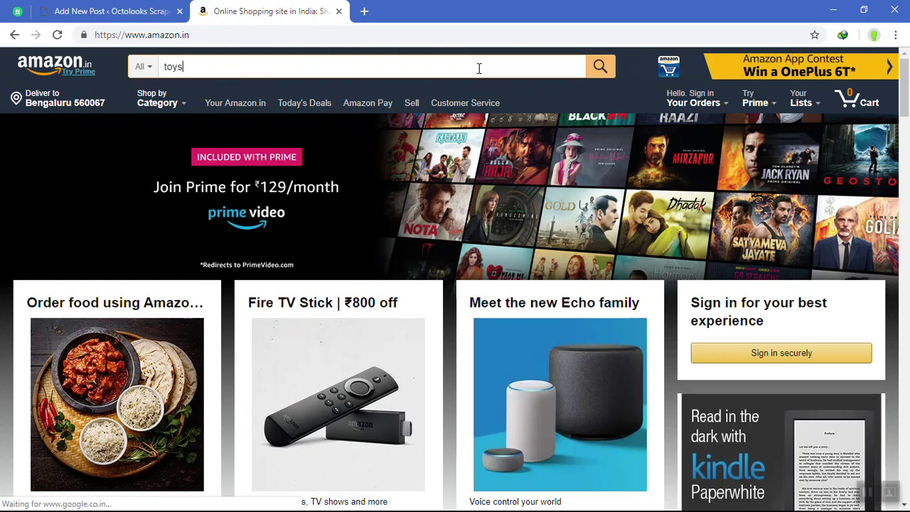
{"action": "key", "text": "Return"}
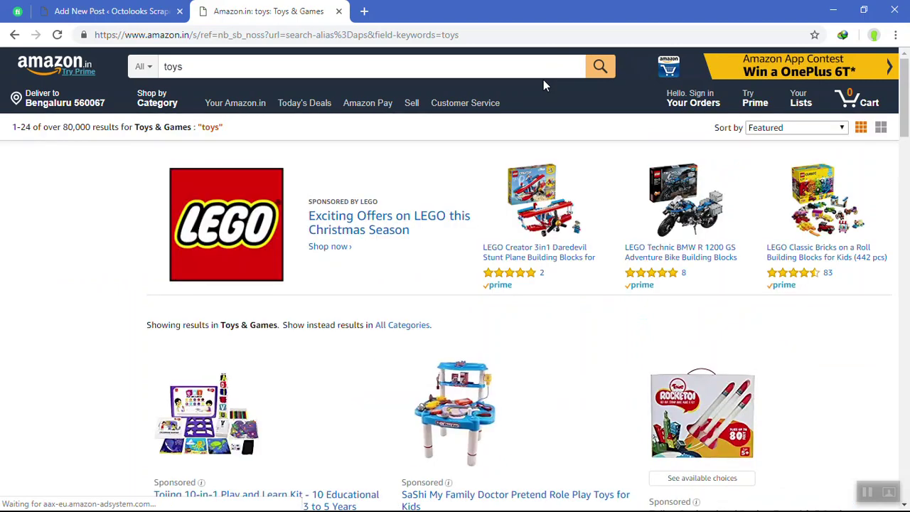
{"action": "scroll", "coordinate": [487, 216], "scroll_direction": "down", "scroll_amount": 9}
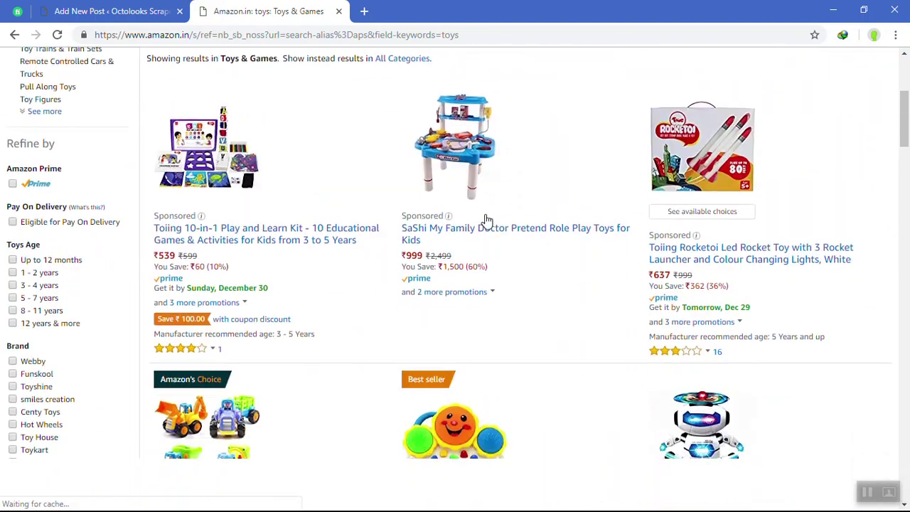
{"action": "scroll", "coordinate": [497, 203], "scroll_direction": "down", "scroll_amount": 1}
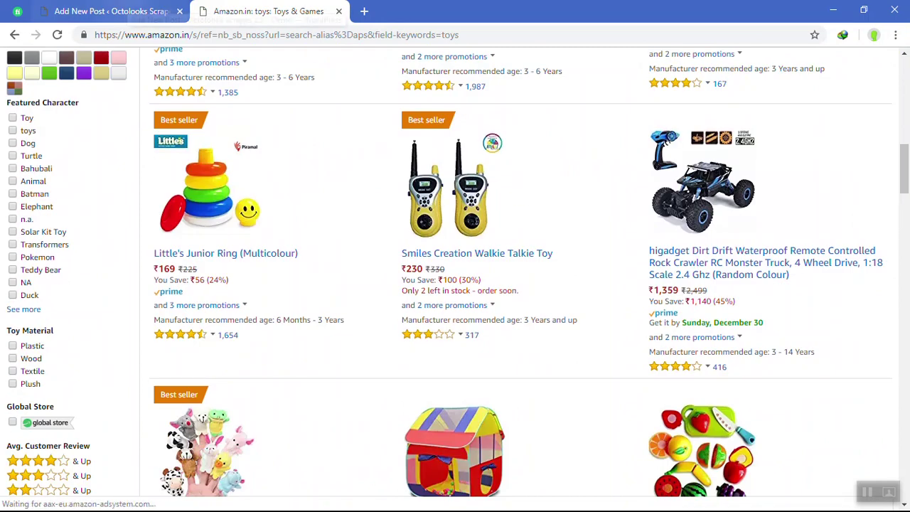
Return to the new scrape form and set its task type to Serial
{"action": "left_click", "coordinate": [110, 11]}
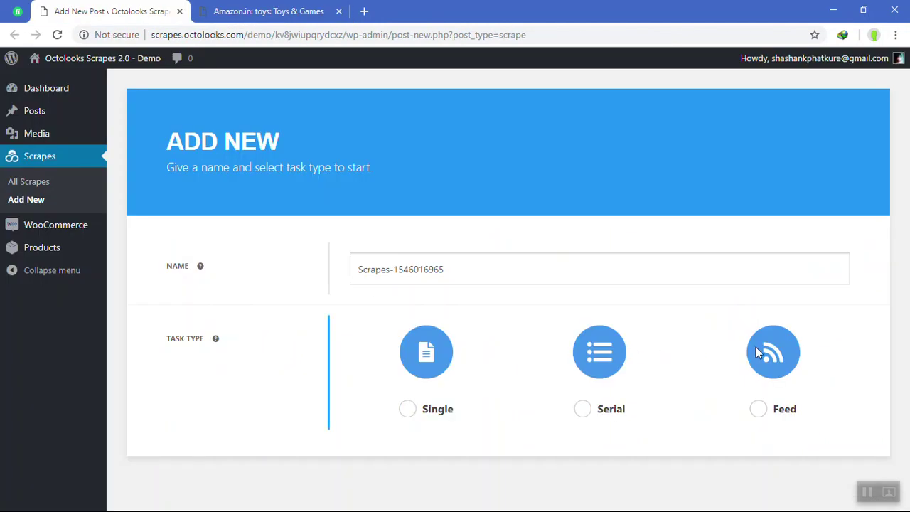
{"action": "left_click", "coordinate": [528, 410]}
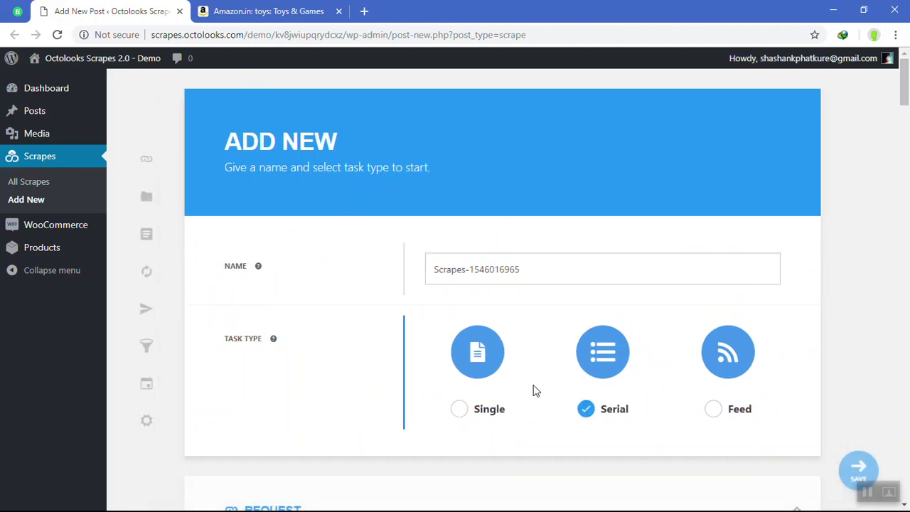
{"action": "scroll", "coordinate": [526, 278], "scroll_direction": "down", "scroll_amount": 5}
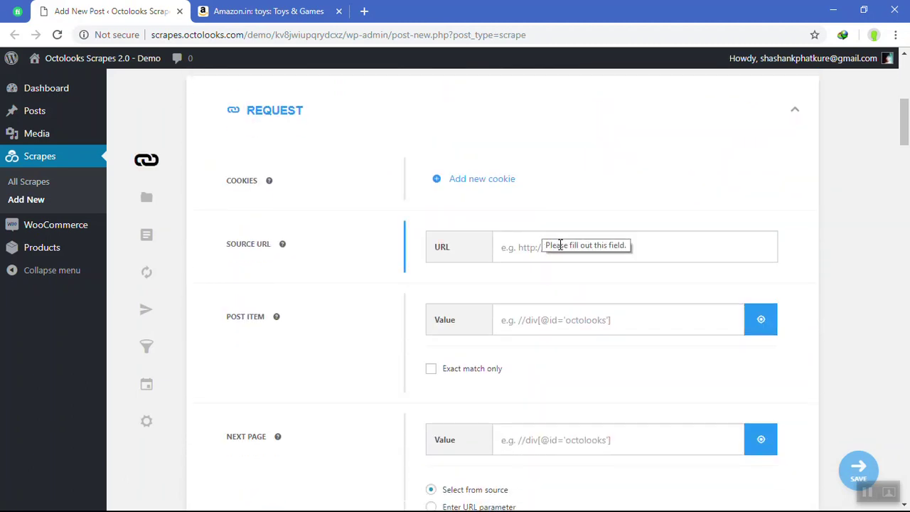
Copy the address of the Amazon toys results page and paste it as the scrape's source URL
{"action": "left_click", "coordinate": [268, 10]}
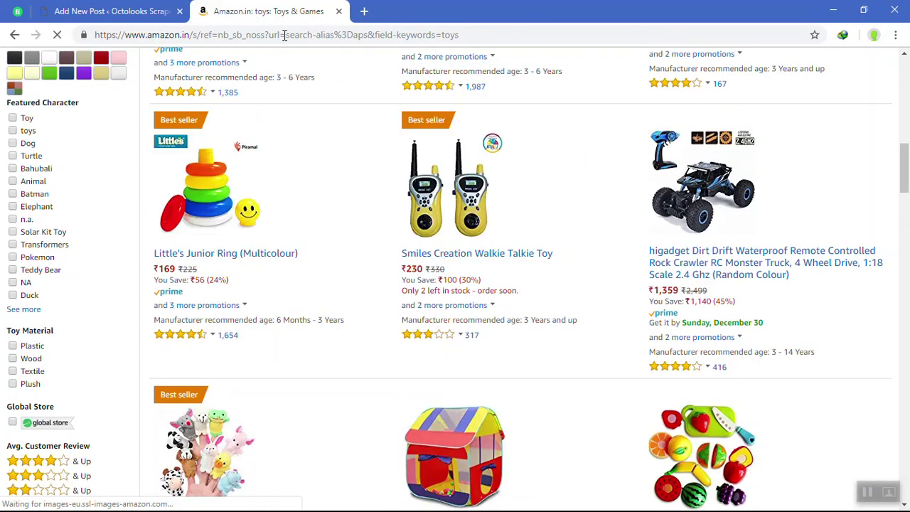
{"action": "left_click", "coordinate": [284, 39]}
{"action": "key", "text": "ctrl+c"}
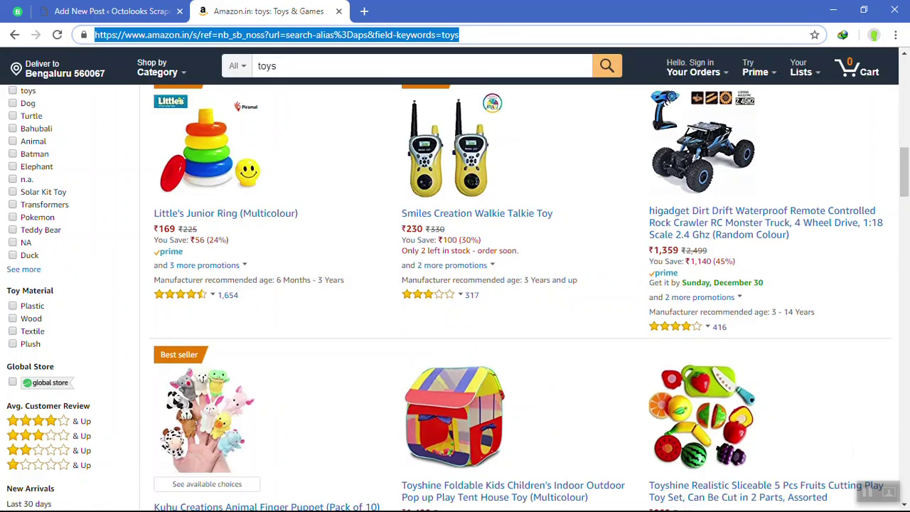
{"action": "left_click", "coordinate": [114, 11]}
{"action": "left_click", "coordinate": [569, 251]}
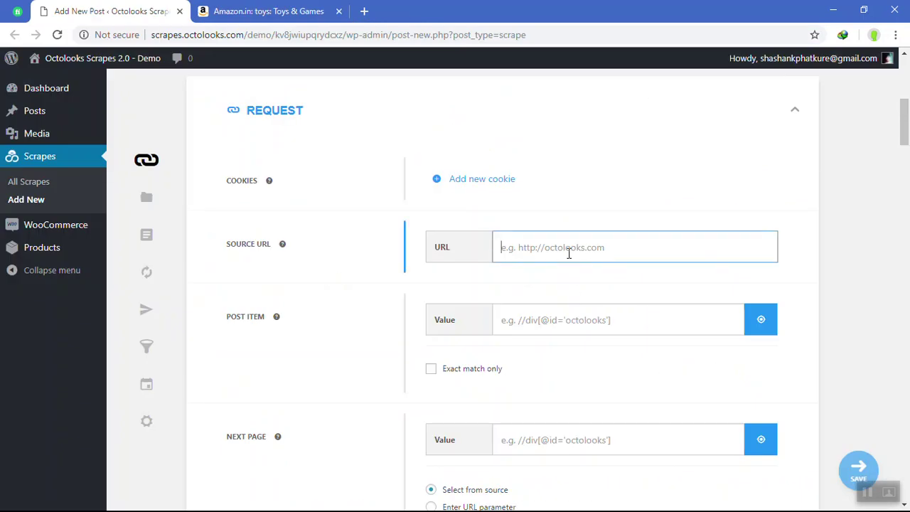
{"action": "key", "text": "ctrl+v"}
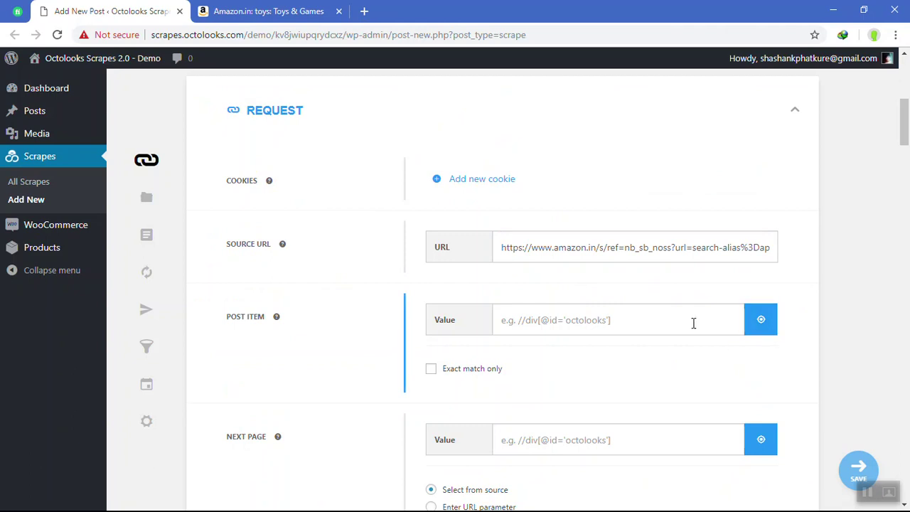
Set the post type in the Taxonomy section to Product
{"action": "scroll", "coordinate": [642, 315], "scroll_direction": "down", "scroll_amount": 1}
{"action": "scroll", "coordinate": [623, 323], "scroll_direction": "down", "scroll_amount": 2}
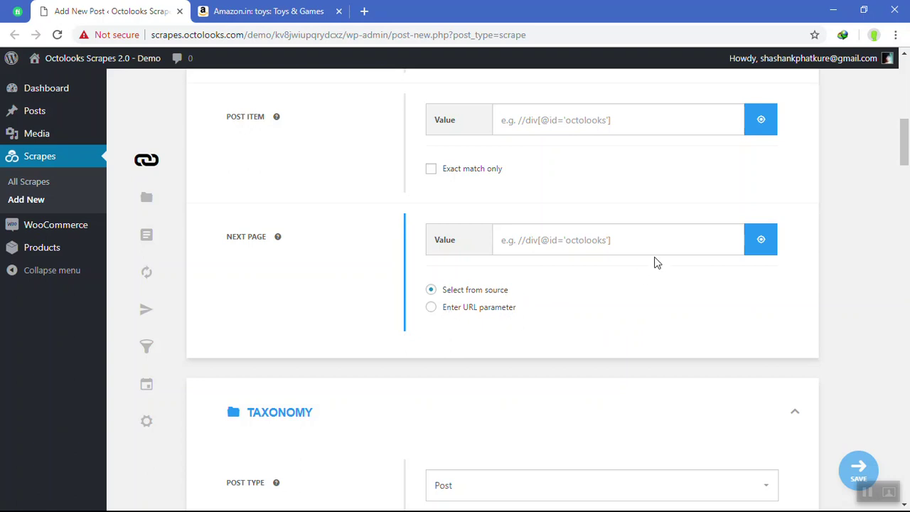
{"action": "scroll", "coordinate": [657, 262], "scroll_direction": "down", "scroll_amount": 4}
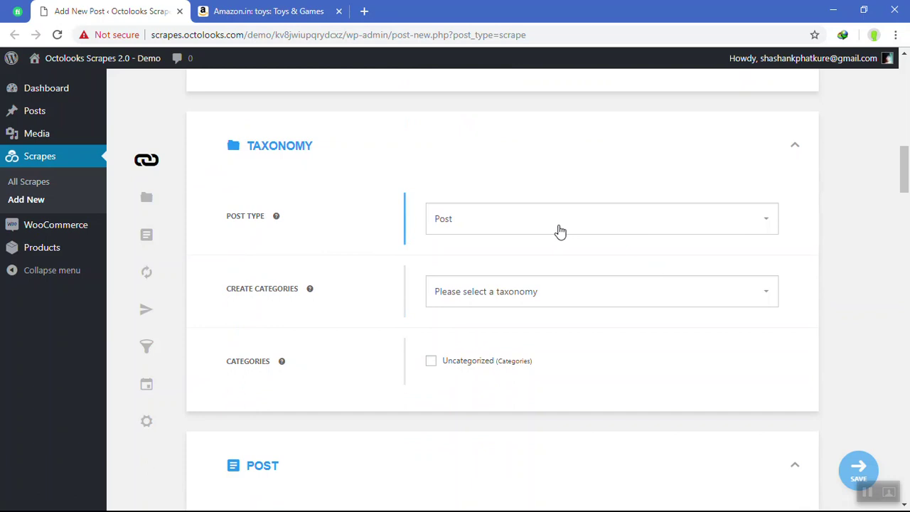
{"action": "left_click", "coordinate": [561, 231]}
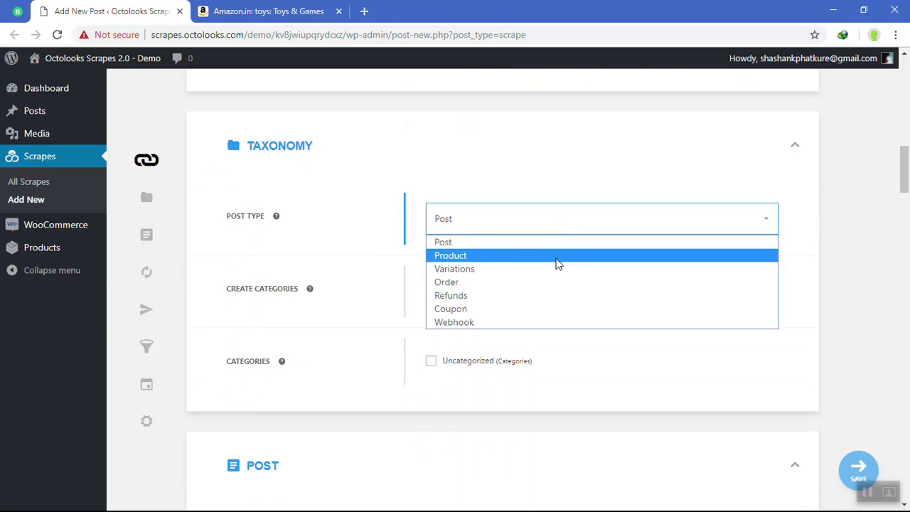
{"action": "left_click", "coordinate": [558, 262]}
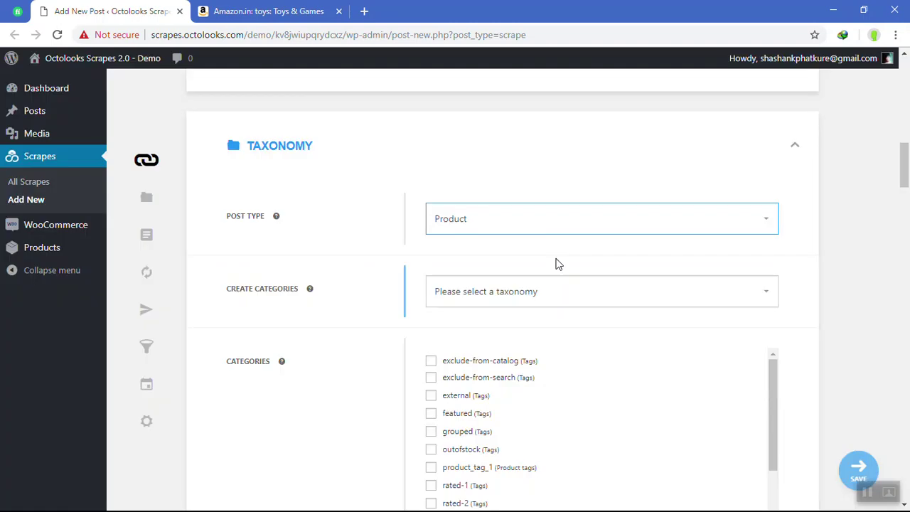
Try to pick the post title value visually from the source page
{"action": "scroll", "coordinate": [553, 302], "scroll_direction": "down", "scroll_amount": 5}
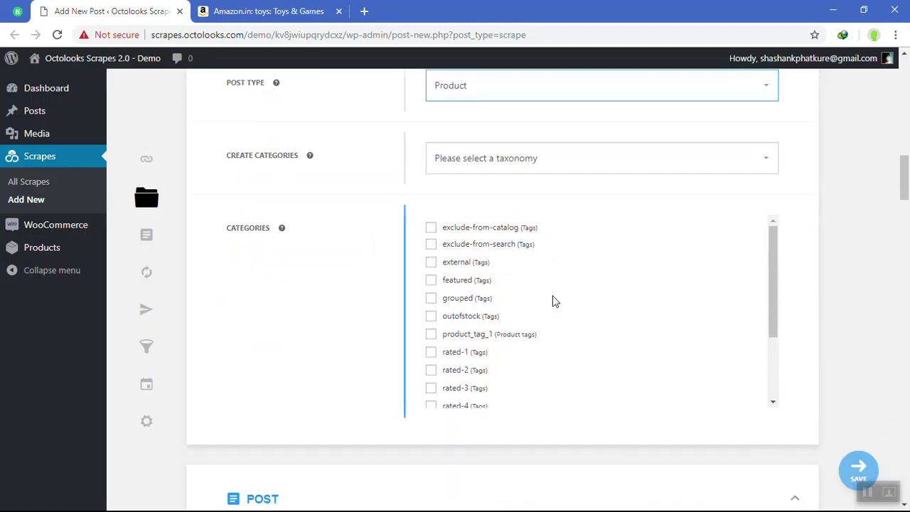
{"action": "scroll", "coordinate": [463, 292], "scroll_direction": "down", "scroll_amount": 4}
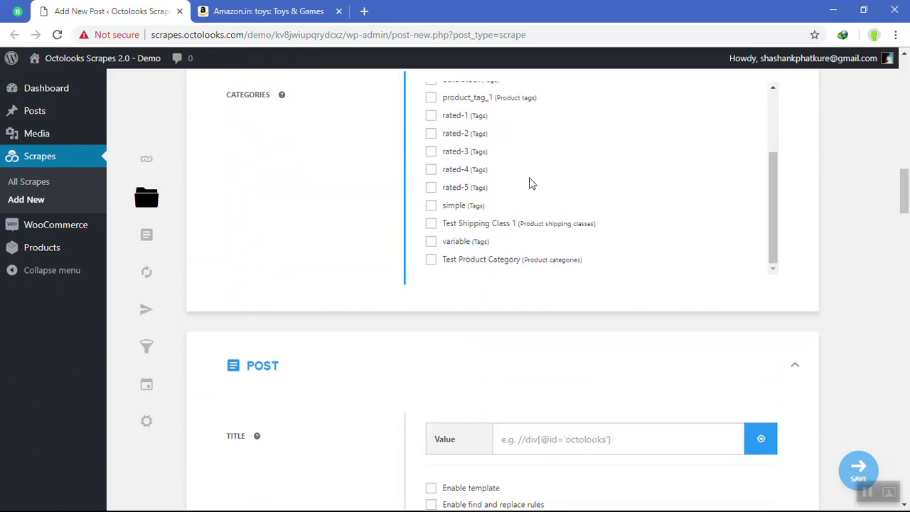
{"action": "scroll", "coordinate": [544, 206], "scroll_direction": "down", "scroll_amount": 4}
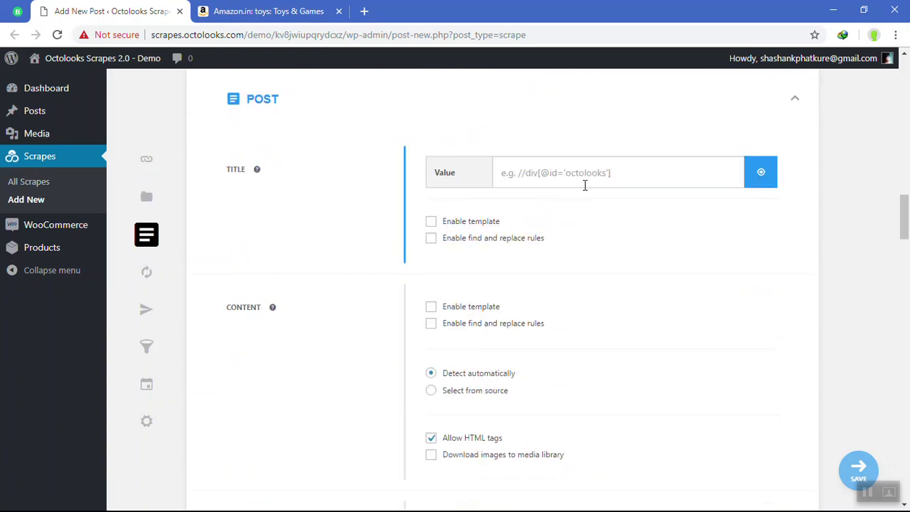
{"action": "left_click", "coordinate": [762, 174]}
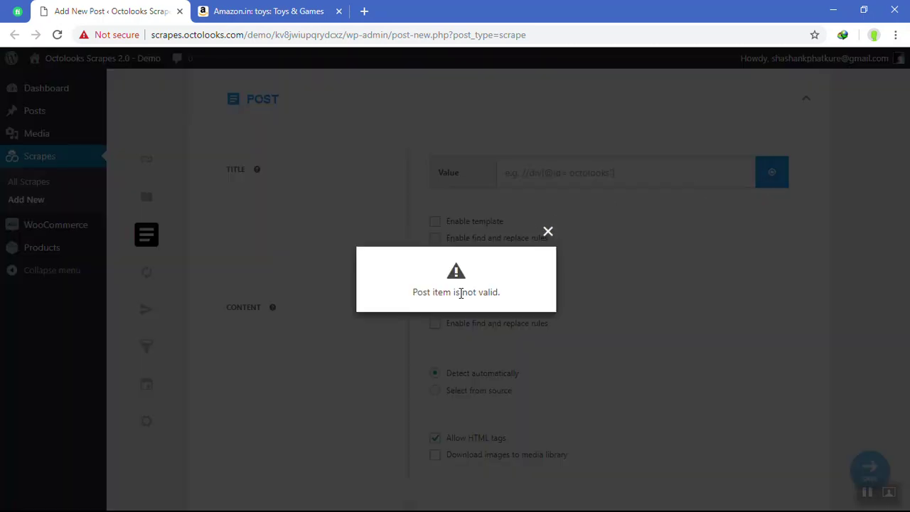
{"action": "left_click", "coordinate": [548, 233]}
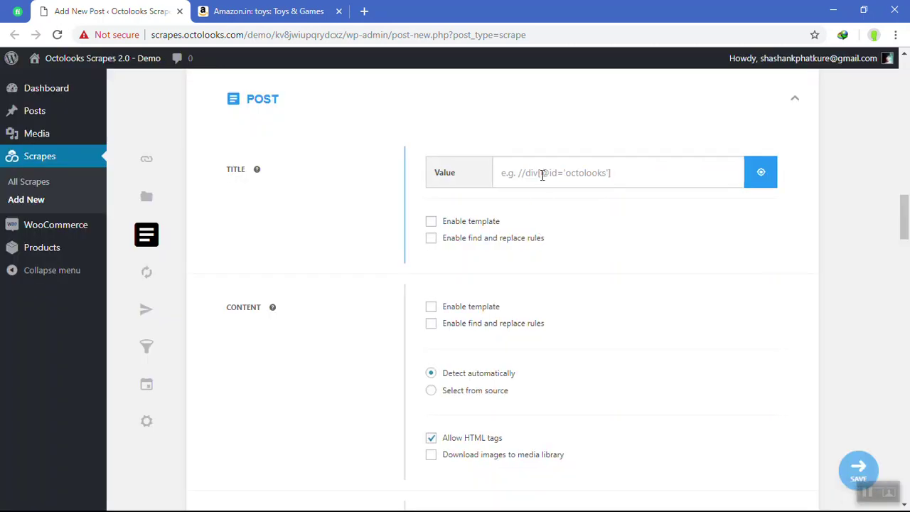
Set the Create Categories taxonomy to Product categories
{"action": "scroll", "coordinate": [717, 158], "scroll_direction": "up", "scroll_amount": 1}
{"action": "scroll", "coordinate": [717, 157], "scroll_direction": "up", "scroll_amount": 5}
{"action": "scroll", "coordinate": [539, 291], "scroll_direction": "up", "scroll_amount": 3}
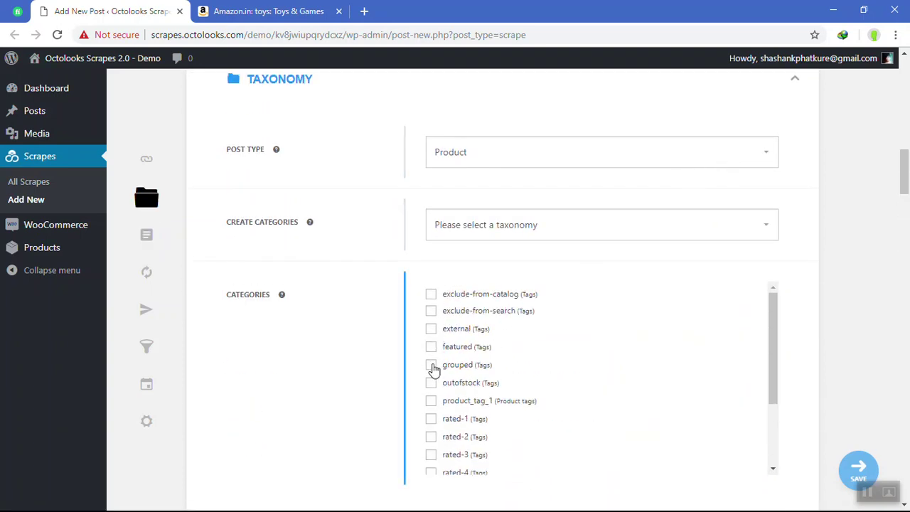
{"action": "scroll", "coordinate": [480, 264], "scroll_direction": "up", "scroll_amount": 1}
{"action": "left_click", "coordinate": [504, 292]}
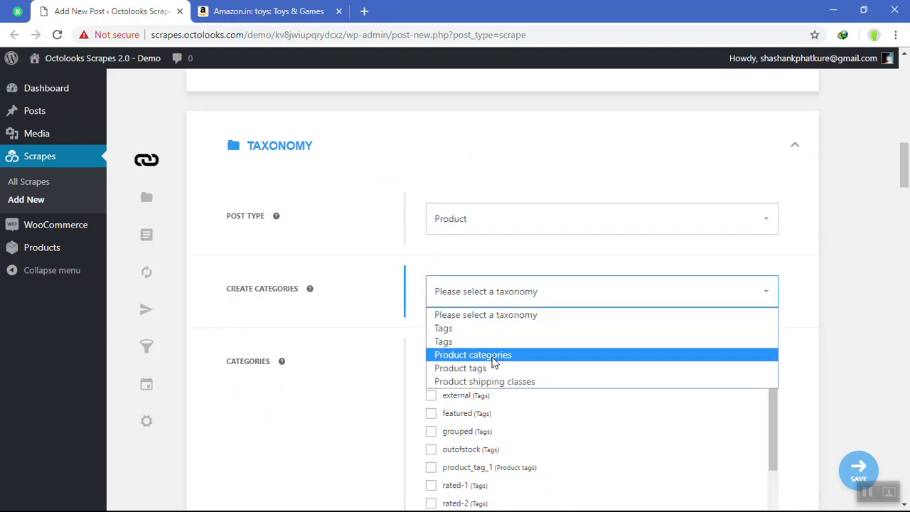
{"action": "left_click", "coordinate": [496, 355]}
Try to pick the category value visually from the source page
{"action": "scroll", "coordinate": [498, 309], "scroll_direction": "down", "scroll_amount": 1}
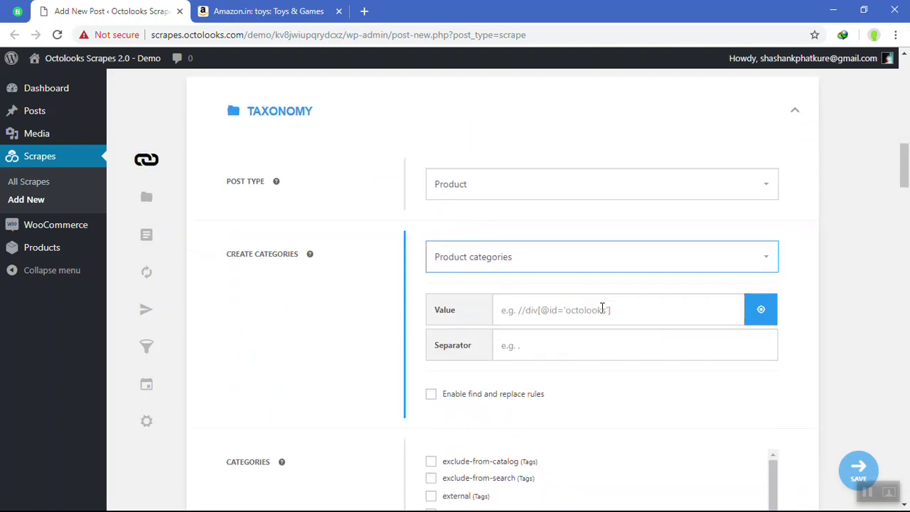
{"action": "left_click", "coordinate": [761, 278]}
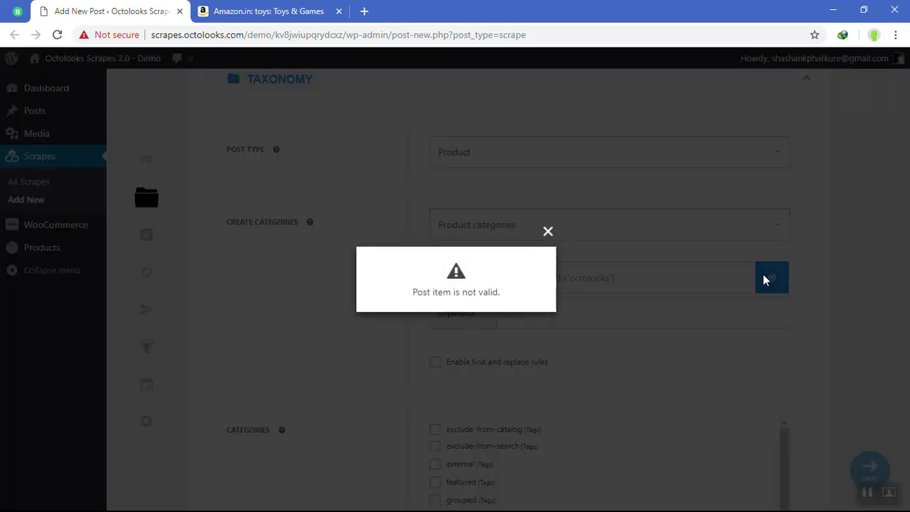
{"action": "left_click", "coordinate": [547, 232]}
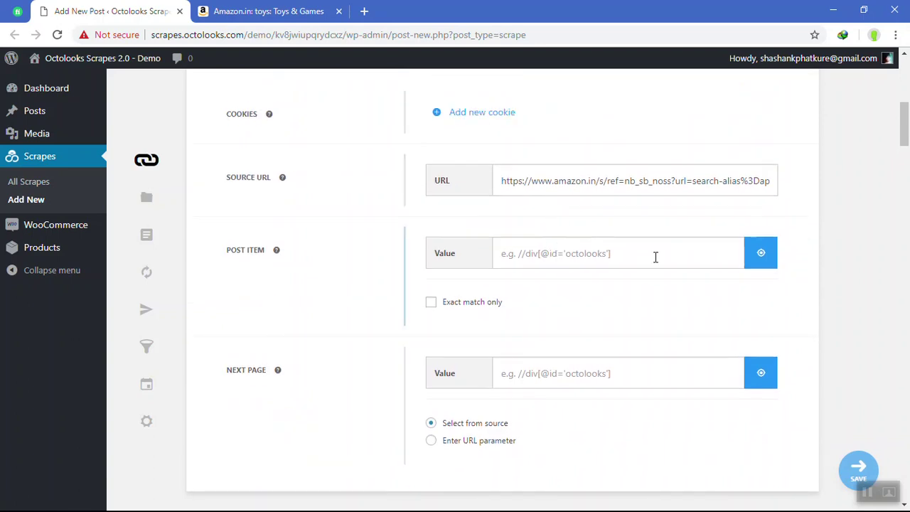
Define the post item by picking the Smiles Creation Walkie Talkie Toy title link on the source page
{"action": "left_click", "coordinate": [750, 262]}
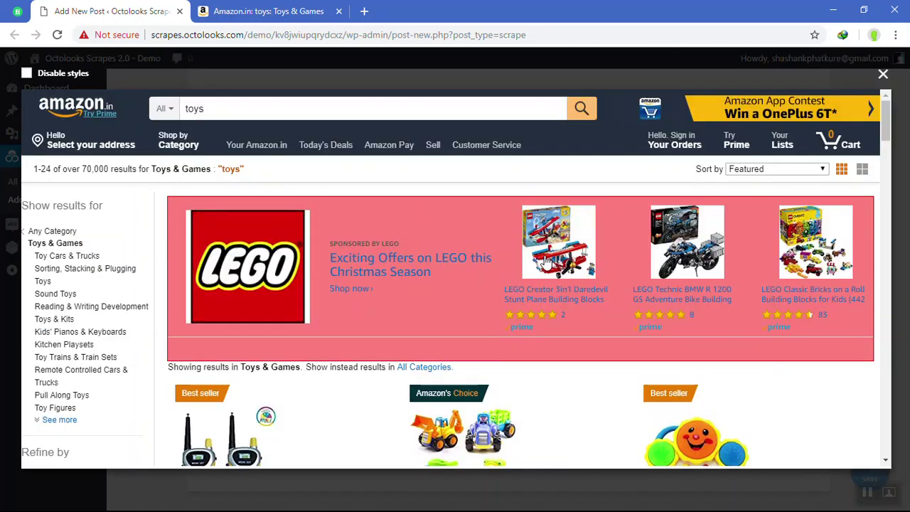
{"action": "scroll", "coordinate": [417, 239], "scroll_direction": "down", "scroll_amount": 4}
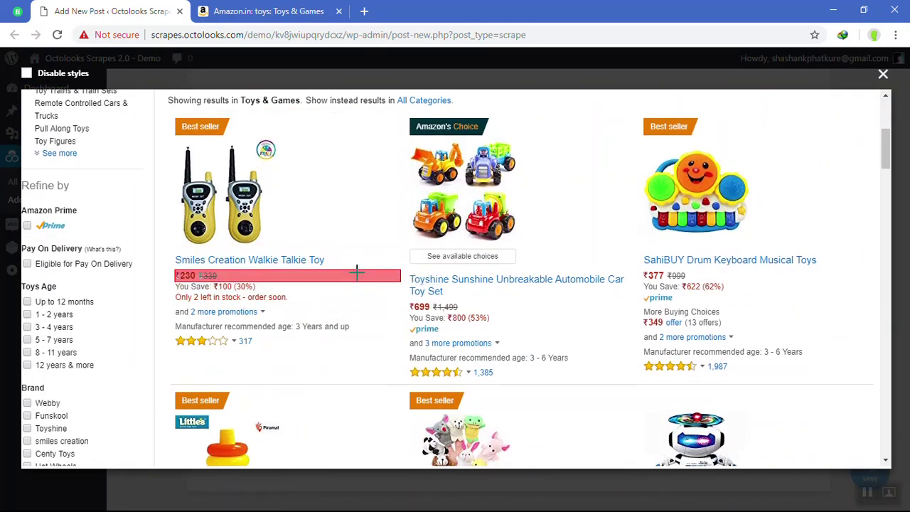
{"action": "left_click", "coordinate": [305, 260]}
{"action": "scroll", "coordinate": [429, 324], "scroll_direction": "down", "scroll_amount": 1}
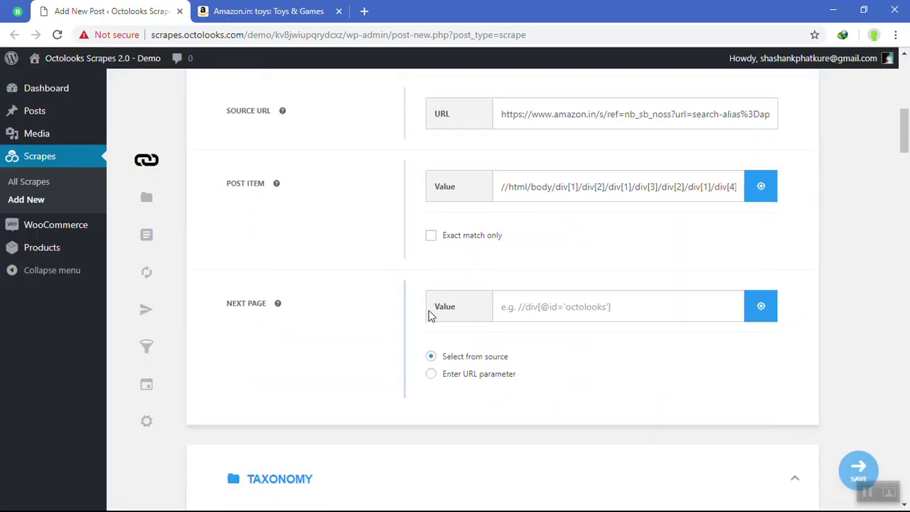
Define the next page value by picking the Next Page link below the results on the source page
{"action": "left_click", "coordinate": [756, 320]}
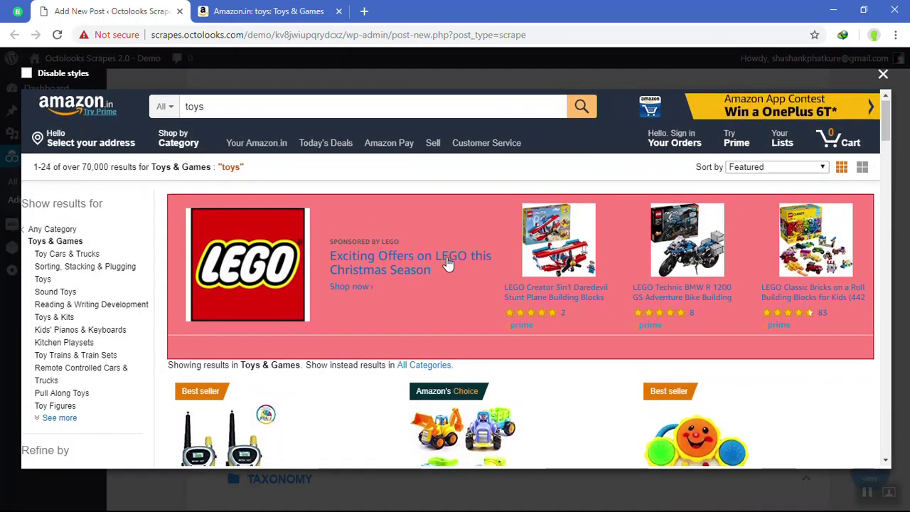
{"action": "scroll", "coordinate": [448, 263], "scroll_direction": "down", "scroll_amount": 8}
{"action": "scroll", "coordinate": [446, 262], "scroll_direction": "down", "scroll_amount": 15}
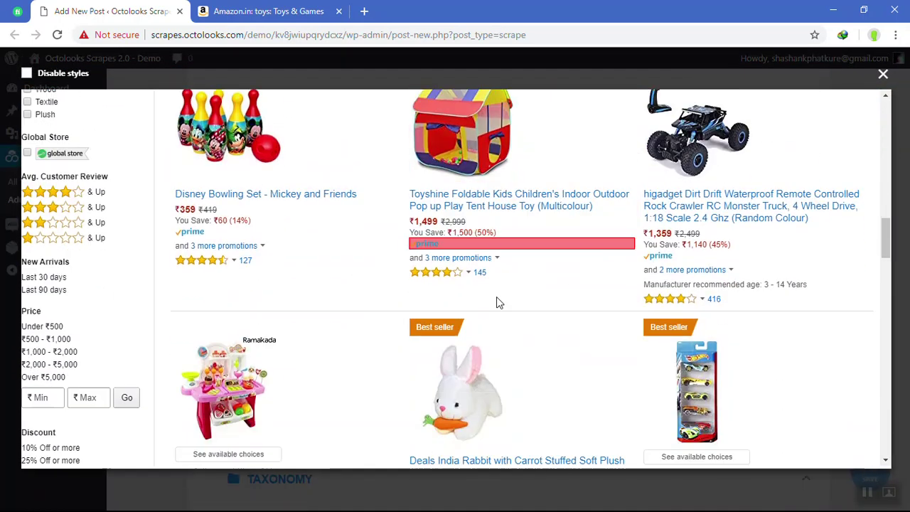
{"action": "scroll", "coordinate": [498, 302], "scroll_direction": "down", "scroll_amount": 12}
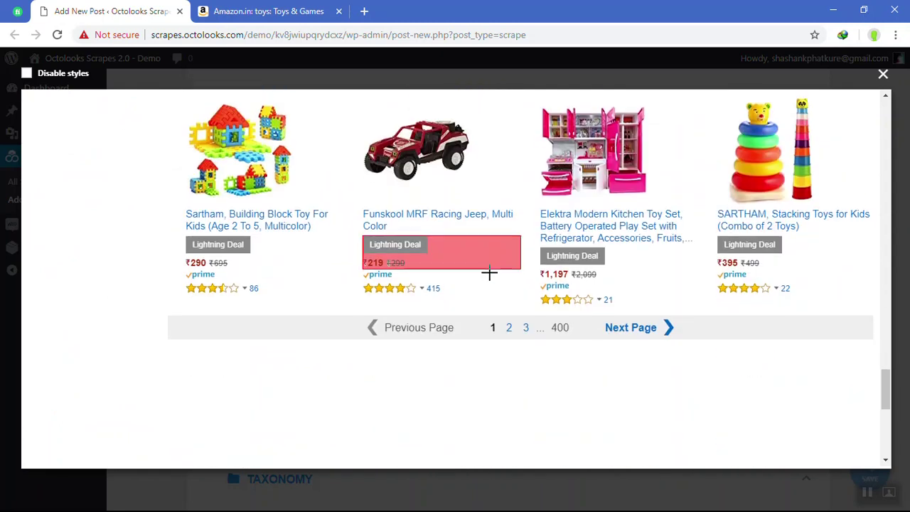
{"action": "scroll", "coordinate": [528, 270], "scroll_direction": "up", "scroll_amount": 5}
{"action": "left_click", "coordinate": [635, 336]}
{"action": "scroll", "coordinate": [608, 247], "scroll_direction": "down", "scroll_amount": 5}
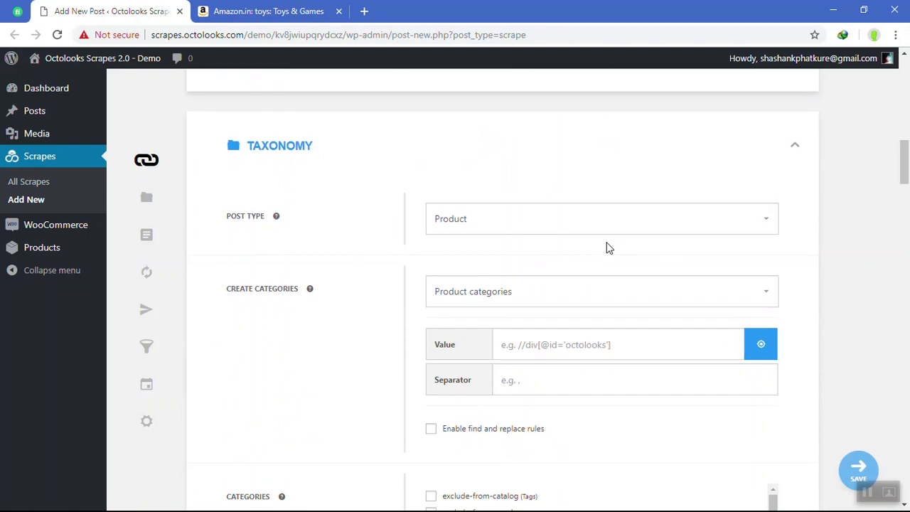
{"action": "scroll", "coordinate": [608, 247], "scroll_direction": "up", "scroll_amount": 2}
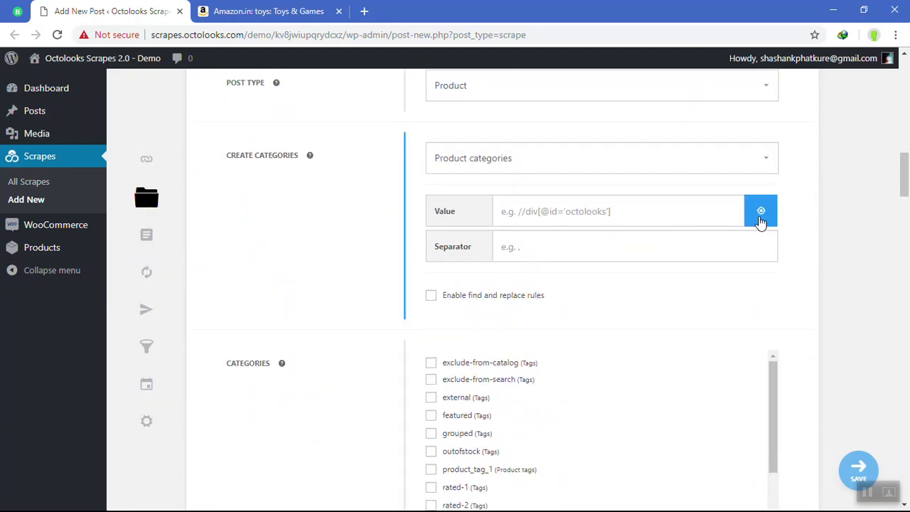
Examine the sample product page in the Create Categories value picker, from the product title down to the Product information section
{"action": "left_click", "coordinate": [767, 218]}
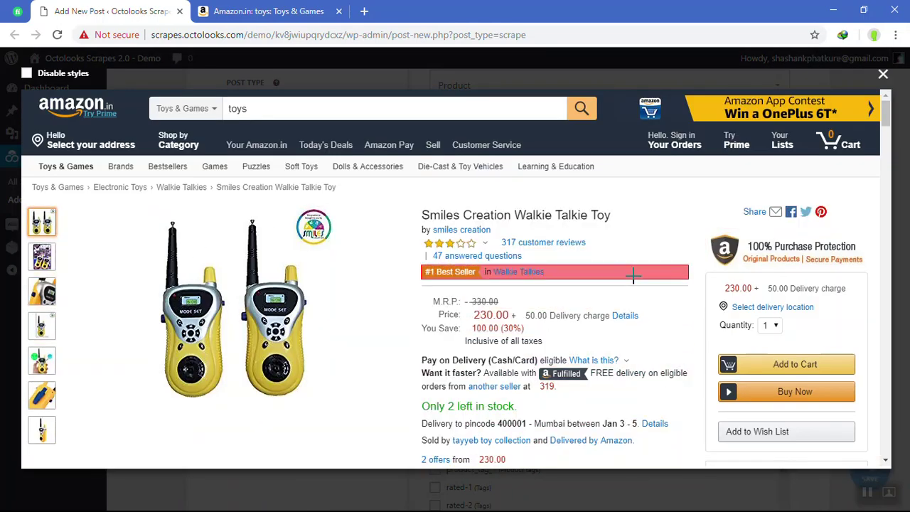
{"action": "scroll", "coordinate": [623, 294], "scroll_direction": "down", "scroll_amount": 3}
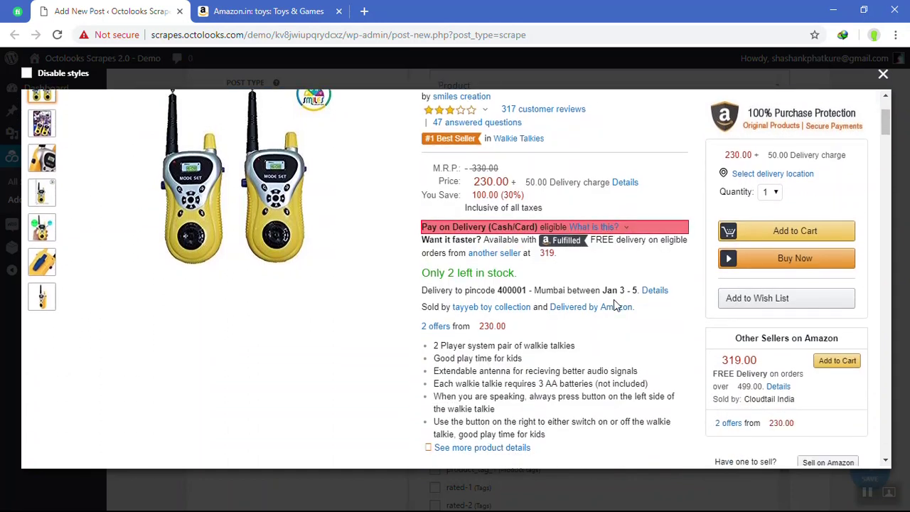
{"action": "scroll", "coordinate": [610, 332], "scroll_direction": "down", "scroll_amount": 6}
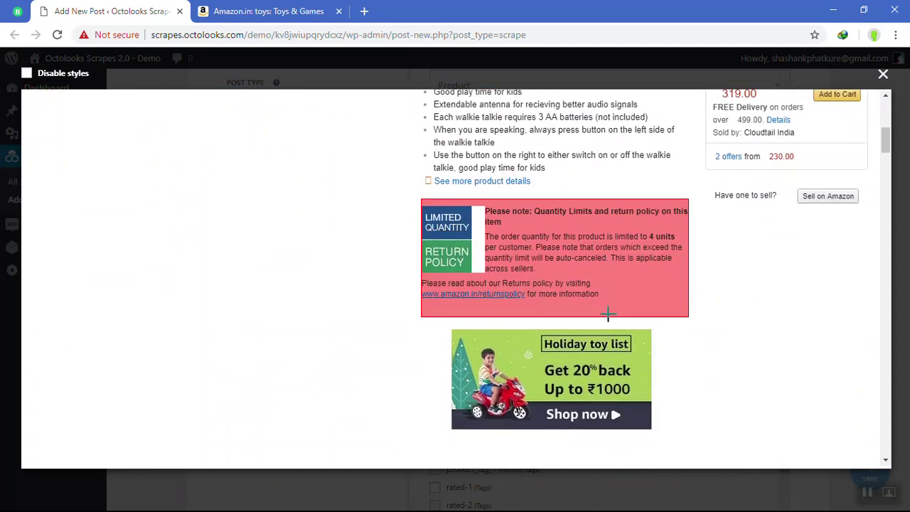
{"action": "scroll", "coordinate": [608, 313], "scroll_direction": "down", "scroll_amount": 4}
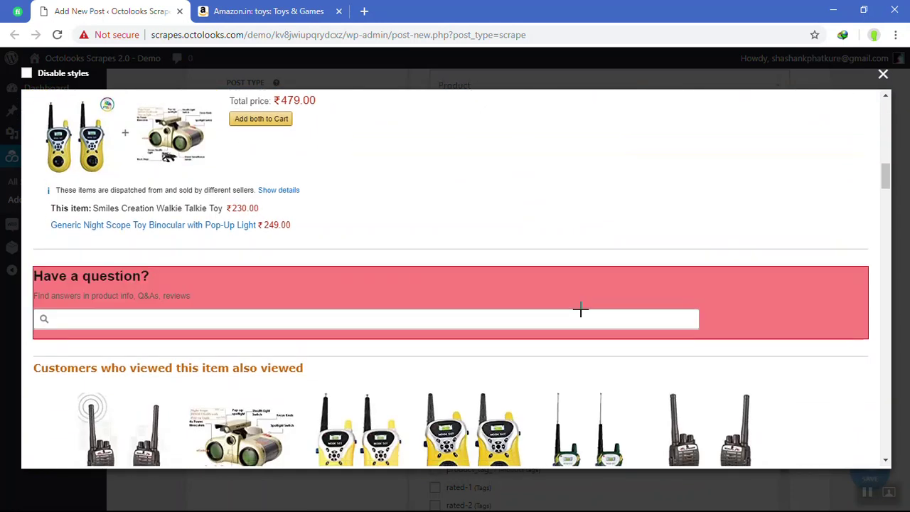
{"action": "scroll", "coordinate": [577, 242], "scroll_direction": "down", "scroll_amount": 3}
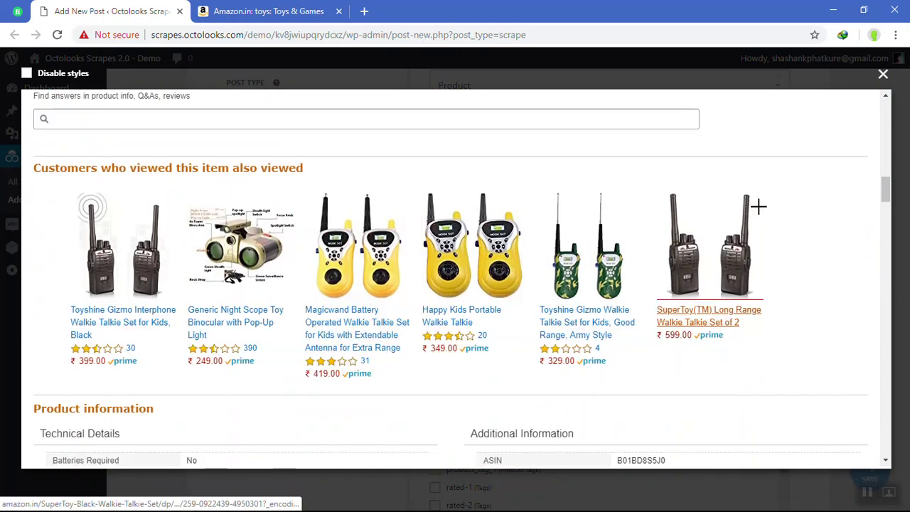
{"action": "scroll", "coordinate": [756, 206], "scroll_direction": "down", "scroll_amount": 2}
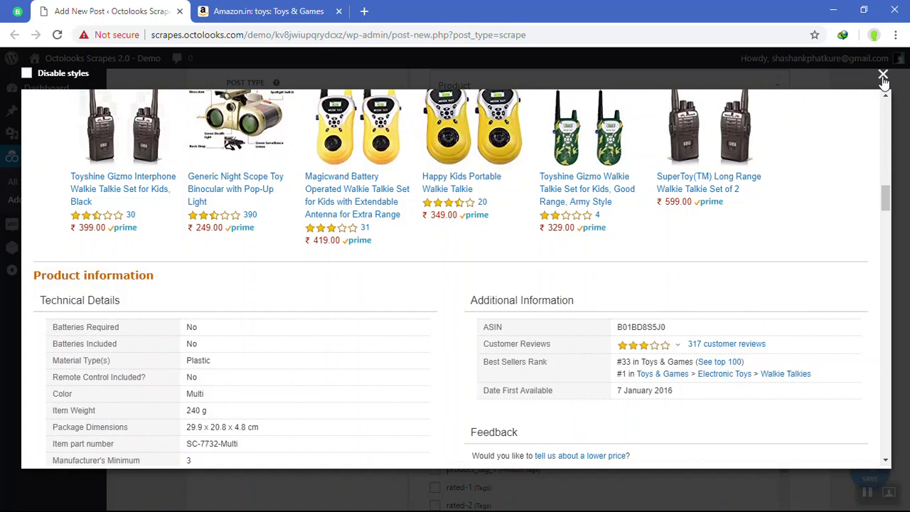
{"action": "left_click", "coordinate": [883, 74]}
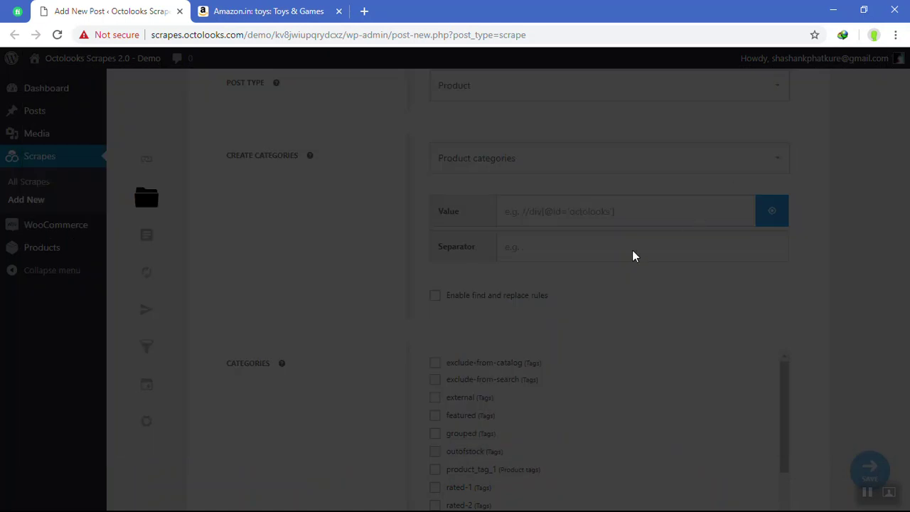
Define the post title value by picking the Smiles Creation Walkie Talkie Toy product title on the source page
{"action": "scroll", "coordinate": [389, 332], "scroll_direction": "down", "scroll_amount": 7}
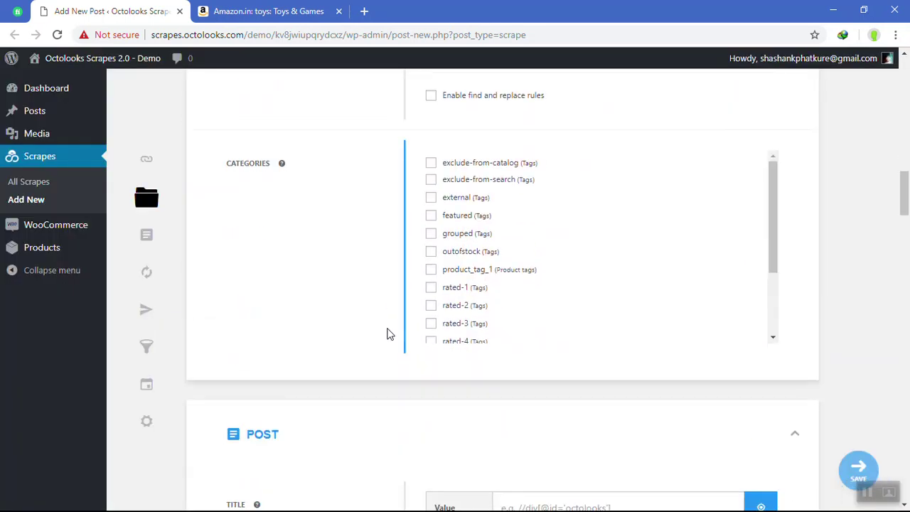
{"action": "scroll", "coordinate": [377, 321], "scroll_direction": "down", "scroll_amount": 2}
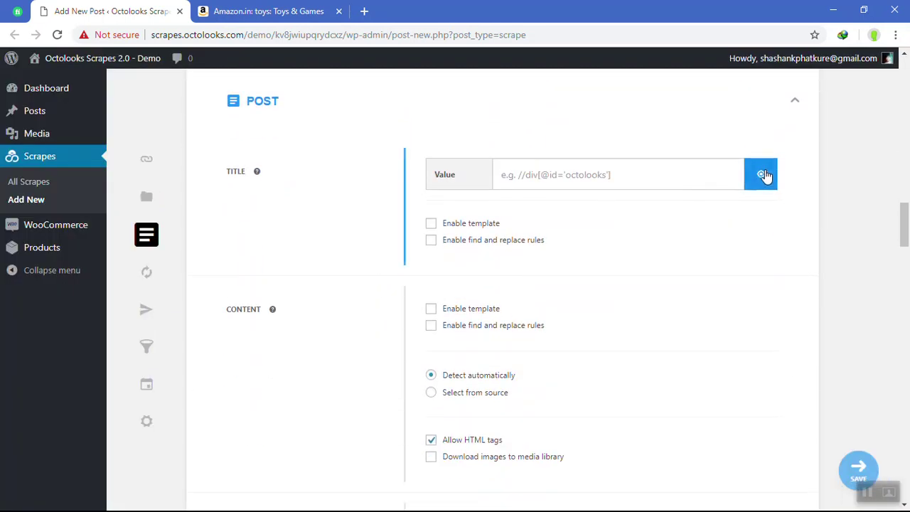
{"action": "left_click", "coordinate": [762, 175]}
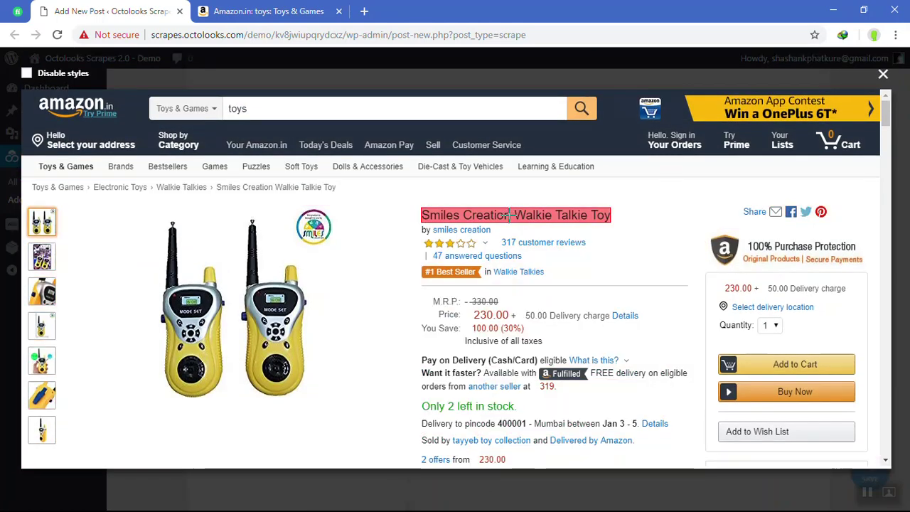
{"action": "left_click", "coordinate": [510, 213]}
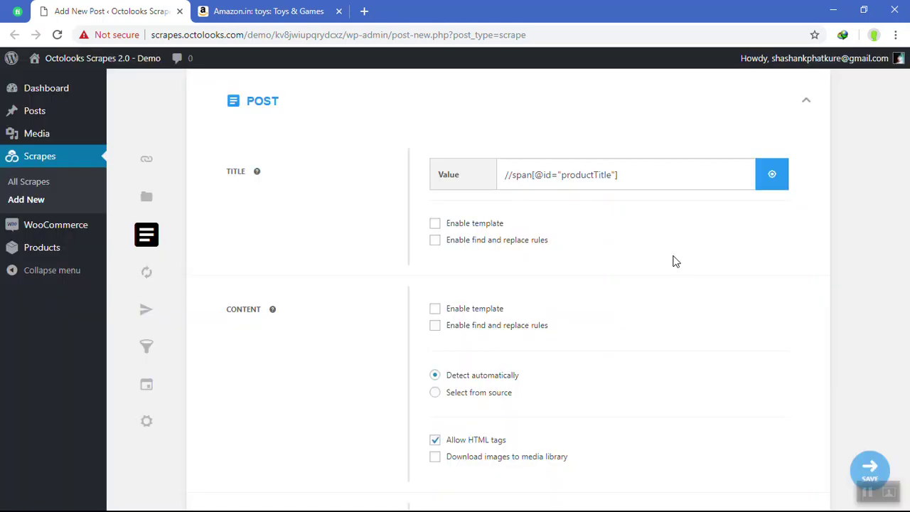
Define the featured image value by picking the main walkie talkie photo on the source product page
{"action": "scroll", "coordinate": [506, 245], "scroll_direction": "down", "scroll_amount": 2}
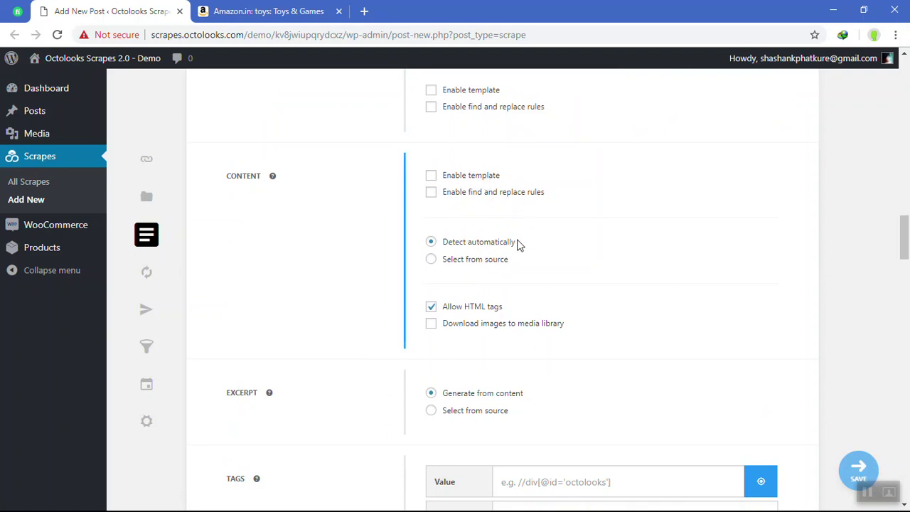
{"action": "scroll", "coordinate": [518, 244], "scroll_direction": "down", "scroll_amount": 2}
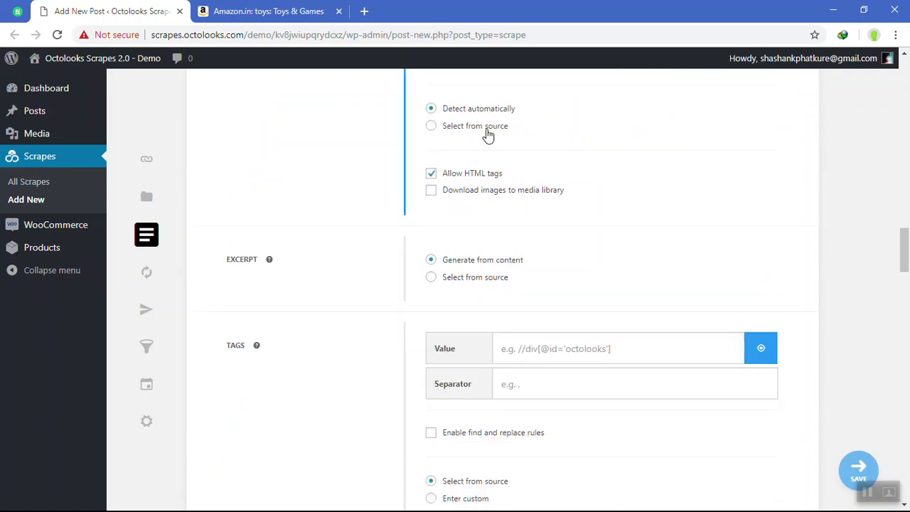
{"action": "scroll", "coordinate": [512, 159], "scroll_direction": "down", "scroll_amount": 2}
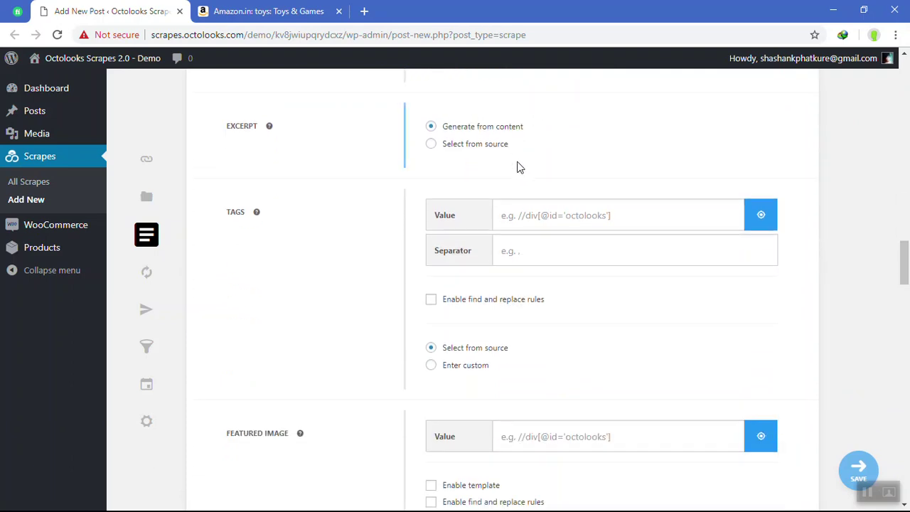
{"action": "scroll", "coordinate": [527, 270], "scroll_direction": "down", "scroll_amount": 2}
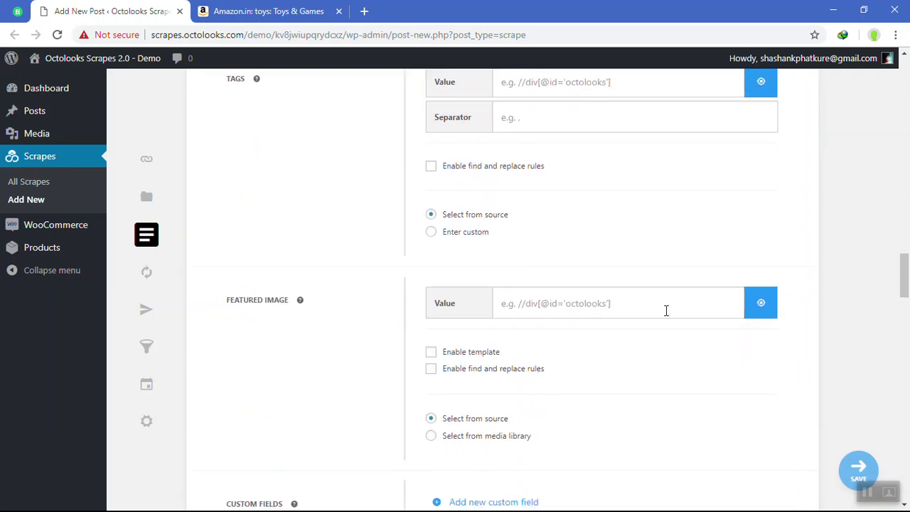
{"action": "left_click", "coordinate": [762, 304]}
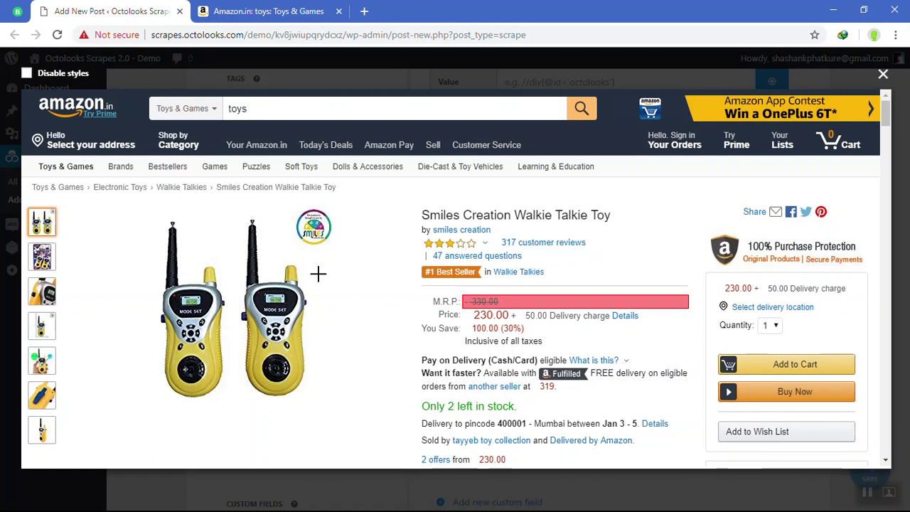
{"action": "left_click", "coordinate": [238, 306]}
Enable Spin Fields to view its account settings and disable it again
{"action": "scroll", "coordinate": [371, 303], "scroll_direction": "down", "scroll_amount": 4}
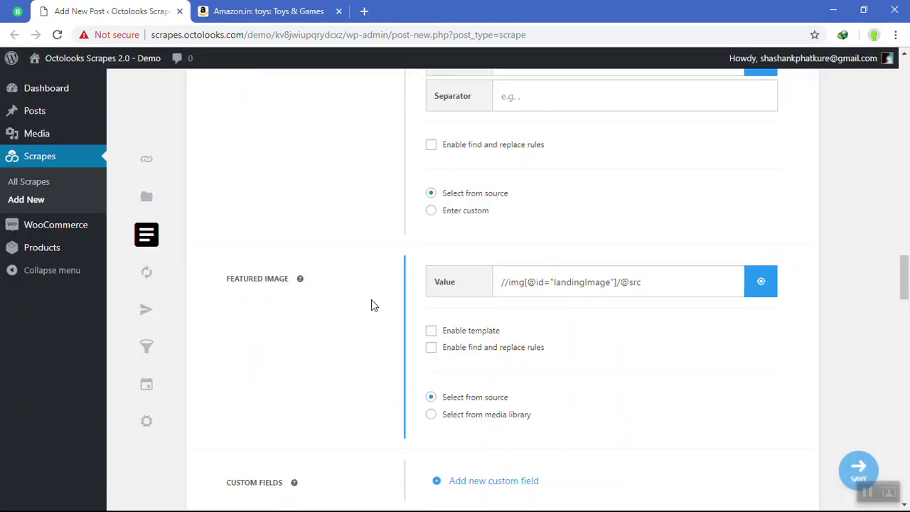
{"action": "scroll", "coordinate": [371, 306], "scroll_direction": "down", "scroll_amount": 1}
{"action": "scroll", "coordinate": [430, 233], "scroll_direction": "down", "scroll_amount": 1}
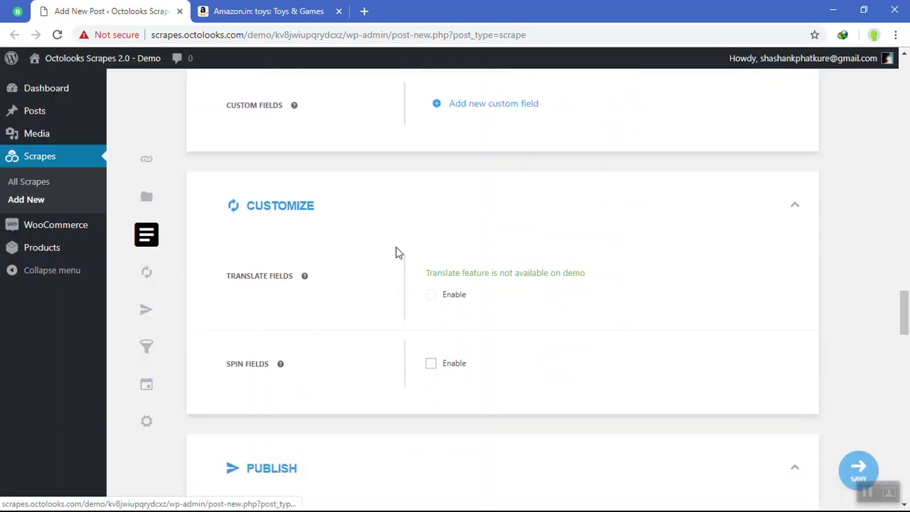
{"action": "scroll", "coordinate": [332, 284], "scroll_direction": "down", "scroll_amount": 2}
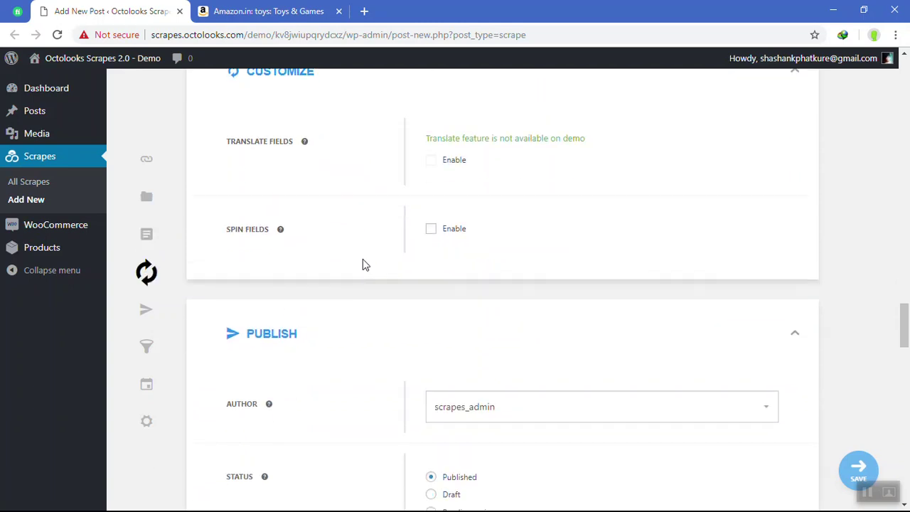
{"action": "left_click", "coordinate": [431, 229]}
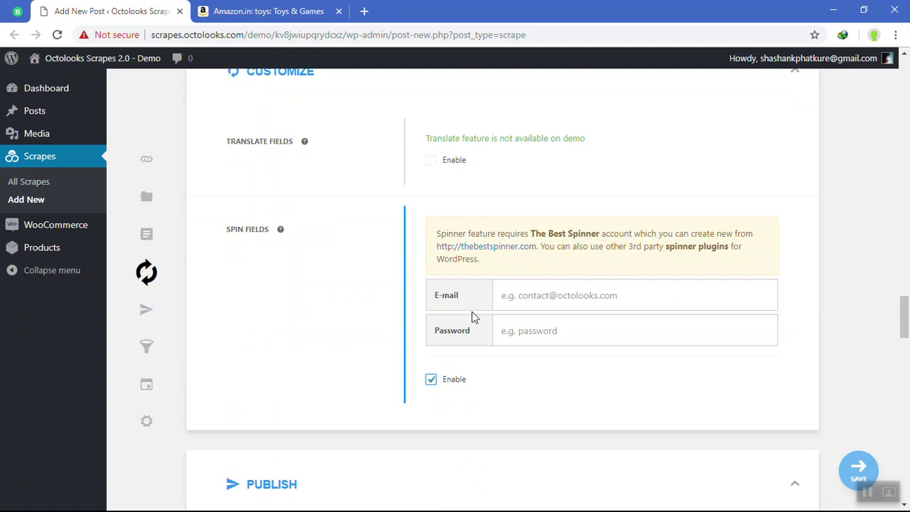
{"action": "left_click", "coordinate": [431, 382]}
Review the task's Customize, Publish, Filter, Schedule and Others settings
{"action": "scroll", "coordinate": [493, 349], "scroll_direction": "down", "scroll_amount": 3}
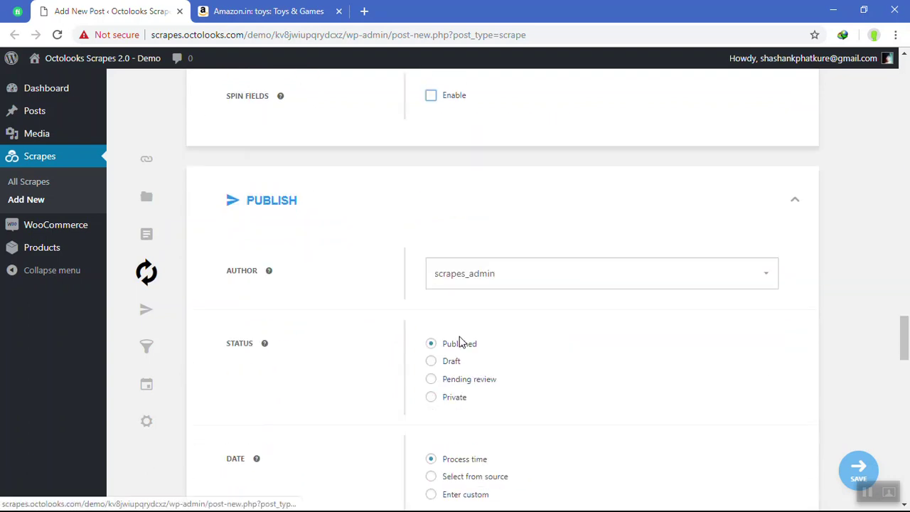
{"action": "scroll", "coordinate": [474, 282], "scroll_direction": "down", "scroll_amount": 1}
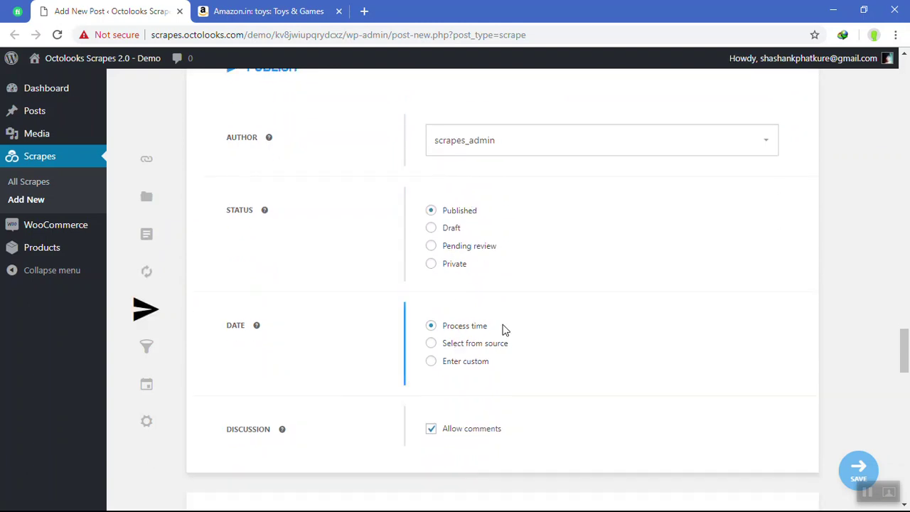
{"action": "scroll", "coordinate": [503, 329], "scroll_direction": "down", "scroll_amount": 1}
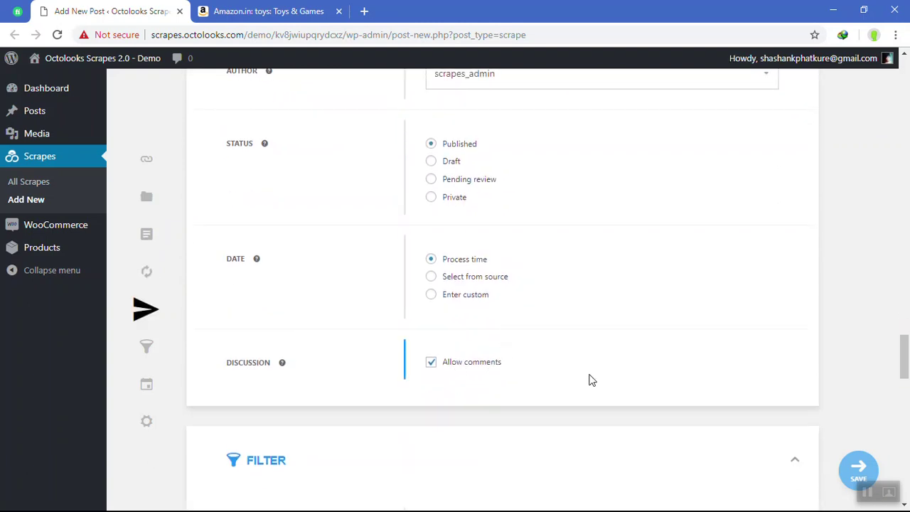
{"action": "scroll", "coordinate": [589, 380], "scroll_direction": "down", "scroll_amount": 3}
{"action": "scroll", "coordinate": [589, 380], "scroll_direction": "down", "scroll_amount": 1}
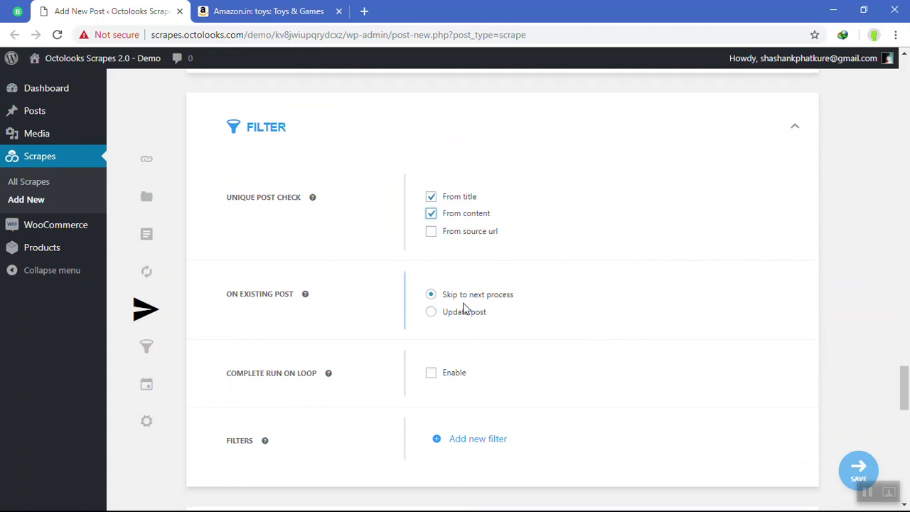
{"action": "scroll", "coordinate": [450, 242], "scroll_direction": "down", "scroll_amount": 2}
{"action": "scroll", "coordinate": [319, 218], "scroll_direction": "up", "scroll_amount": 1}
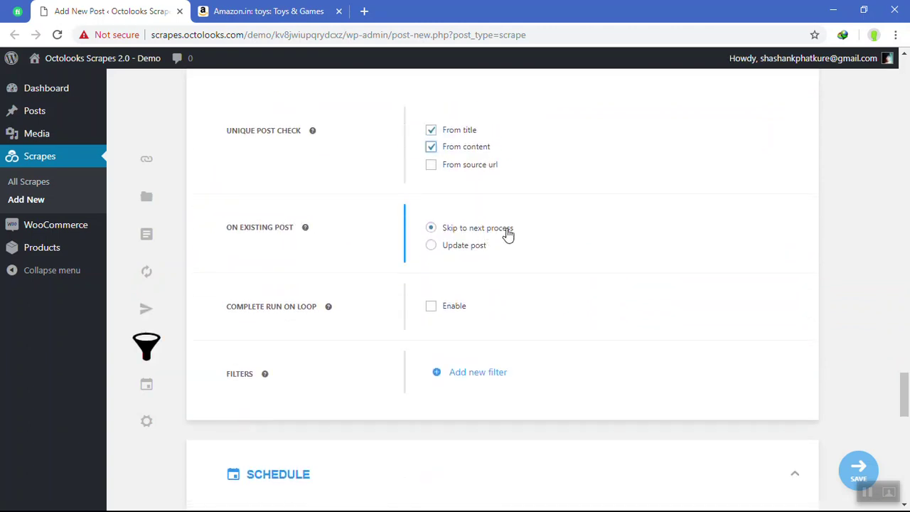
{"action": "scroll", "coordinate": [491, 299], "scroll_direction": "down", "scroll_amount": 6}
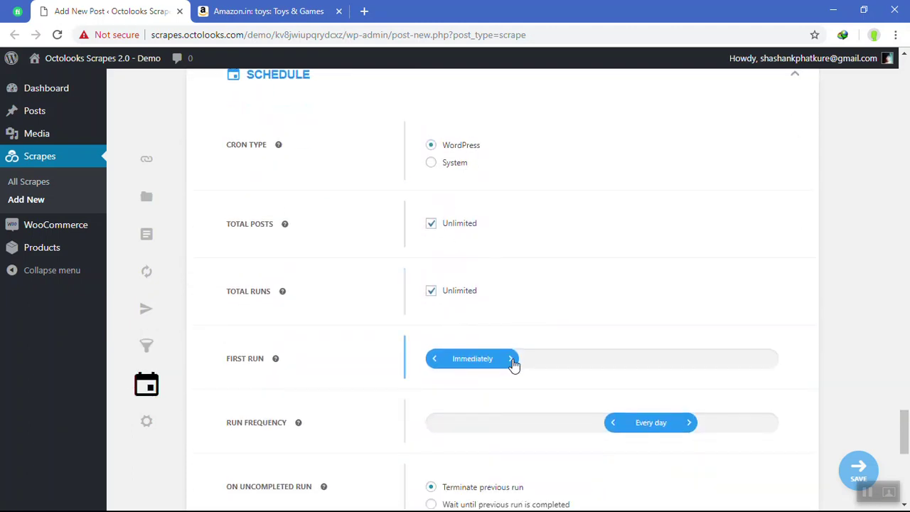
{"action": "scroll", "coordinate": [514, 362], "scroll_direction": "down", "scroll_amount": 7}
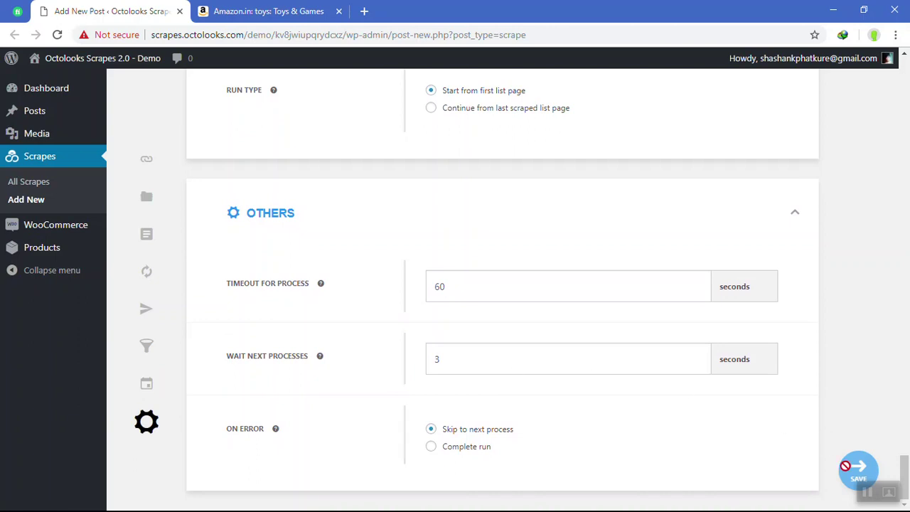
{"action": "scroll", "coordinate": [803, 399], "scroll_direction": "up", "scroll_amount": 4}
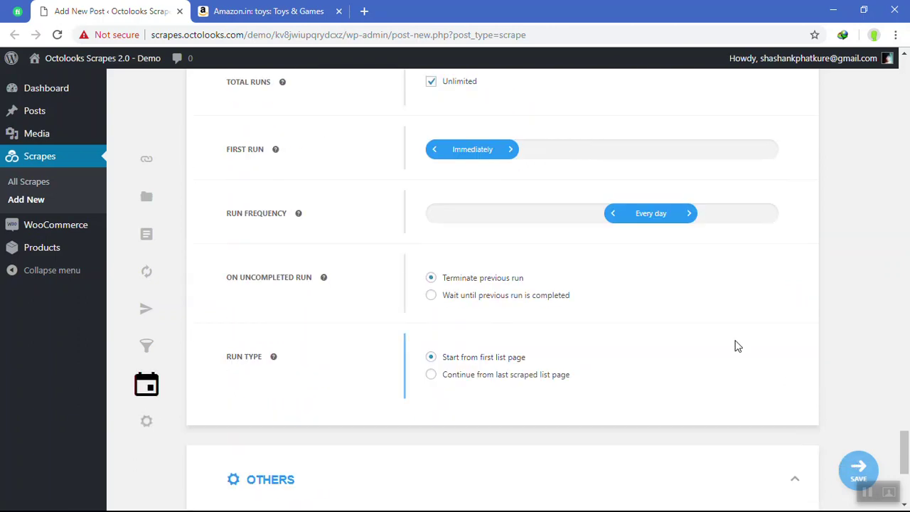
{"action": "scroll", "coordinate": [736, 346], "scroll_direction": "down", "scroll_amount": 4}
{"action": "scroll", "coordinate": [562, 367], "scroll_direction": "up", "scroll_amount": 8}
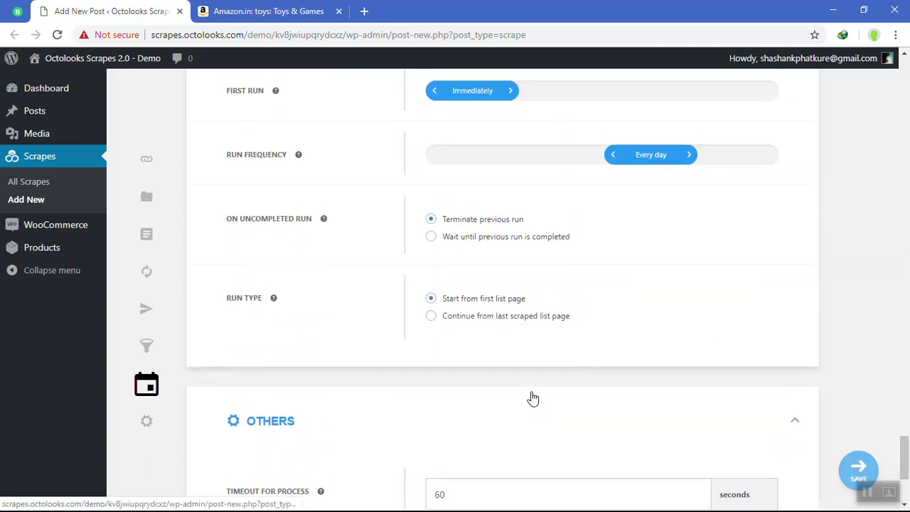
{"action": "scroll", "coordinate": [533, 398], "scroll_direction": "up", "scroll_amount": 20}
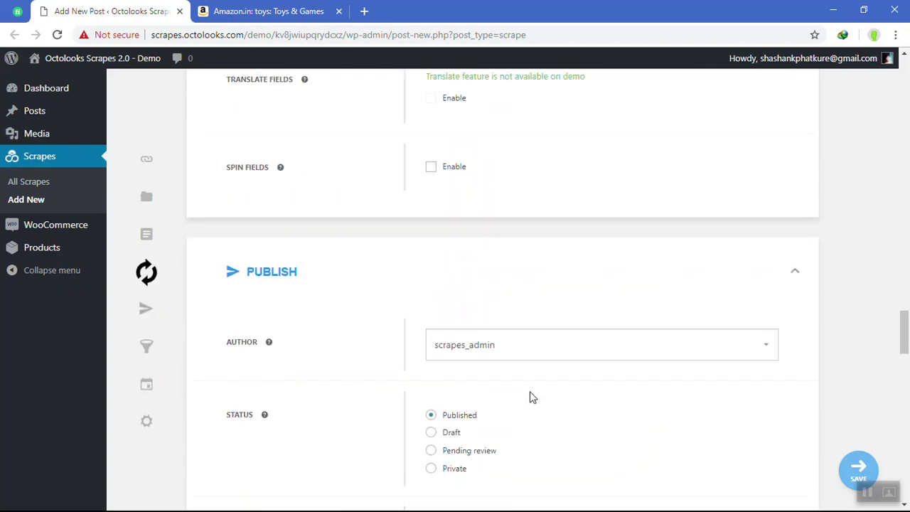
{"action": "scroll", "coordinate": [530, 397], "scroll_direction": "up", "scroll_amount": 5}
{"action": "scroll", "coordinate": [529, 396], "scroll_direction": "down", "scroll_amount": 11}
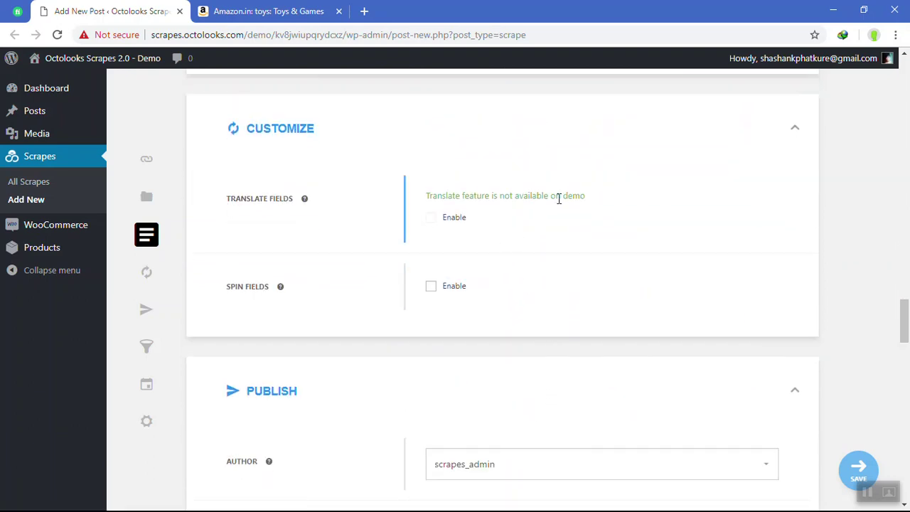
Choose Published as the post status and try the Select from source date option before restoring Process time
{"action": "scroll", "coordinate": [431, 298], "scroll_direction": "down", "scroll_amount": 6}
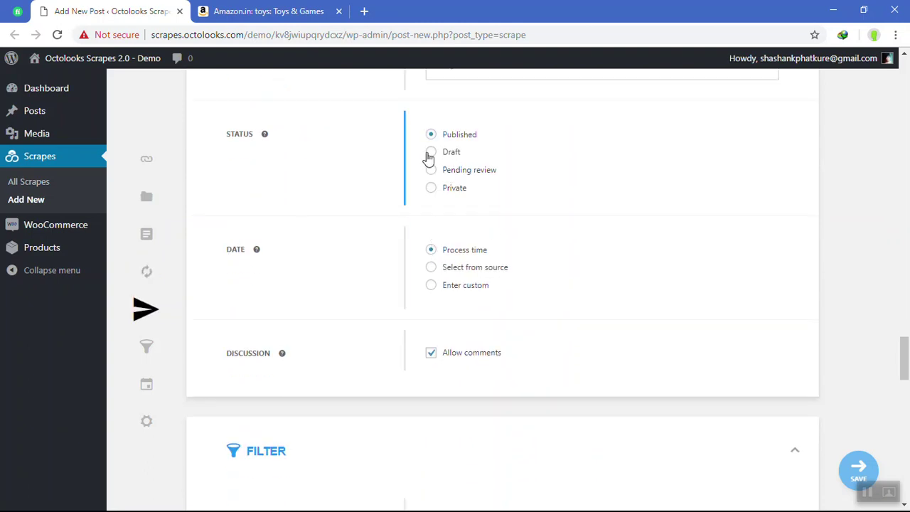
{"action": "left_click", "coordinate": [431, 134]}
{"action": "left_click", "coordinate": [432, 269]}
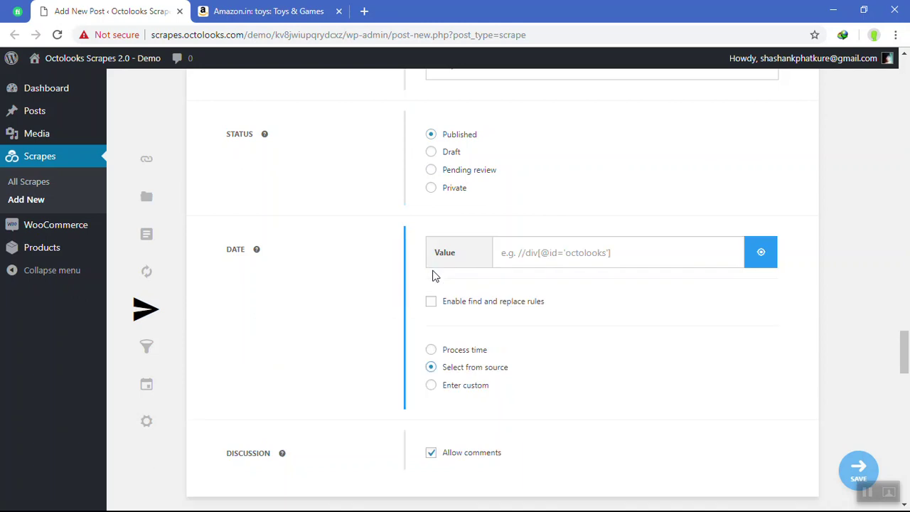
{"action": "left_click", "coordinate": [433, 350]}
Limit the unique post check to From title and set On Existing Post to Update post
{"action": "scroll", "coordinate": [476, 349], "scroll_direction": "down", "scroll_amount": 5}
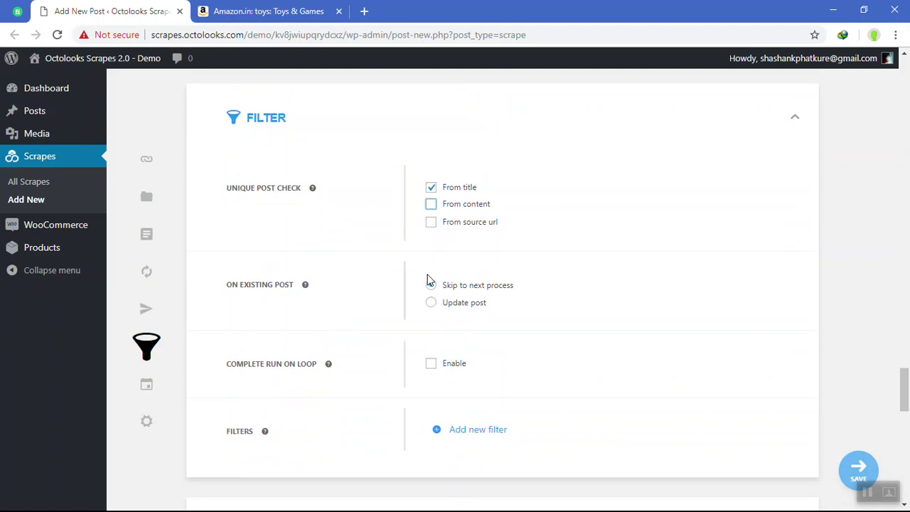
{"action": "scroll", "coordinate": [429, 288], "scroll_direction": "down", "scroll_amount": 1}
{"action": "left_click", "coordinate": [431, 235]}
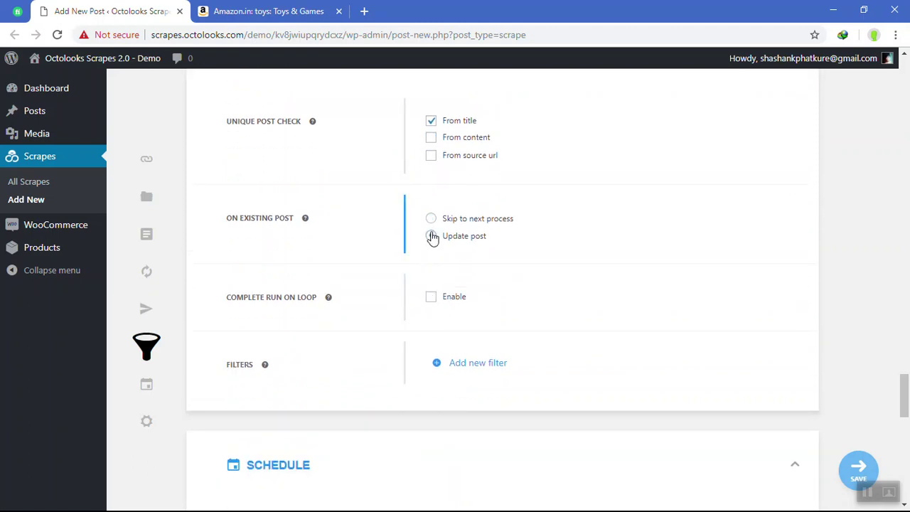
Enable the Complete Run on Loop limit to view its posts setting and disable it again
{"action": "left_click", "coordinate": [430, 297]}
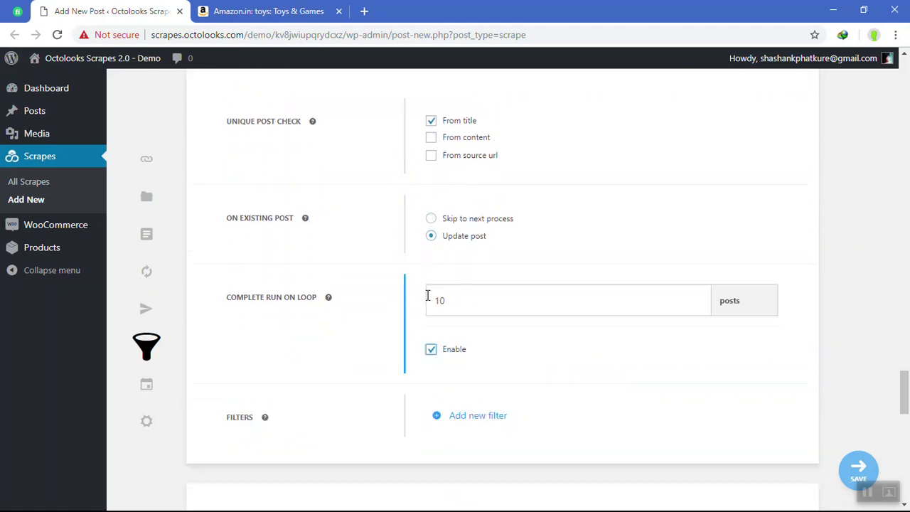
{"action": "left_click", "coordinate": [431, 349]}
Set the schedule's cron type to System and try to save the scrape task, going back to the Create Categories fields
{"action": "scroll", "coordinate": [488, 286], "scroll_direction": "down", "scroll_amount": 5}
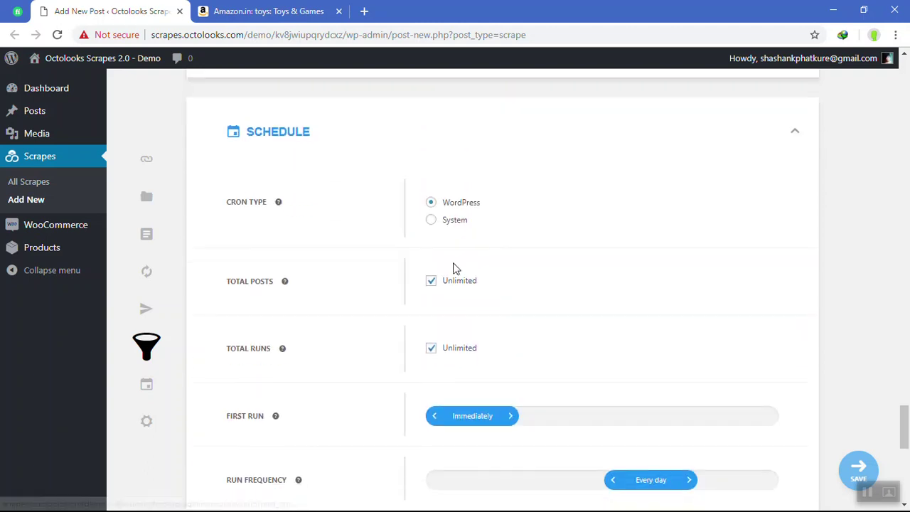
{"action": "scroll", "coordinate": [436, 299], "scroll_direction": "down", "scroll_amount": 4}
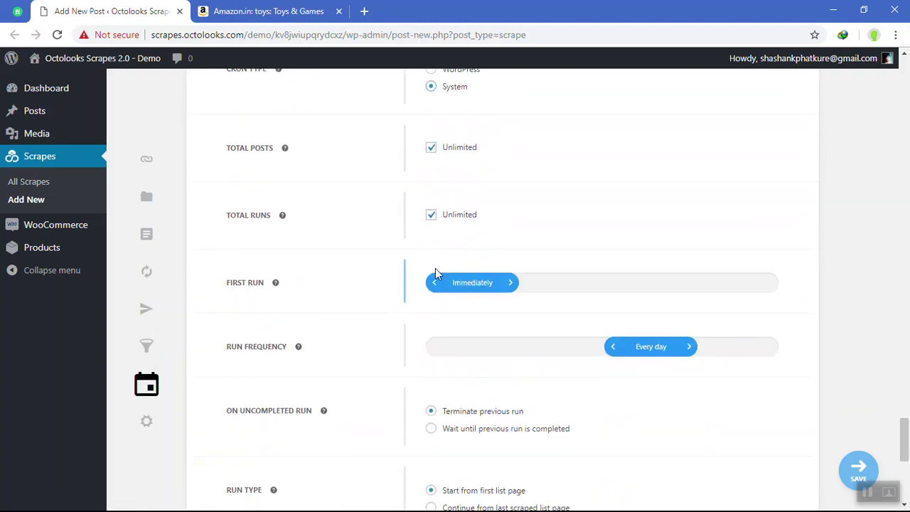
{"action": "scroll", "coordinate": [430, 275], "scroll_direction": "down", "scroll_amount": 4}
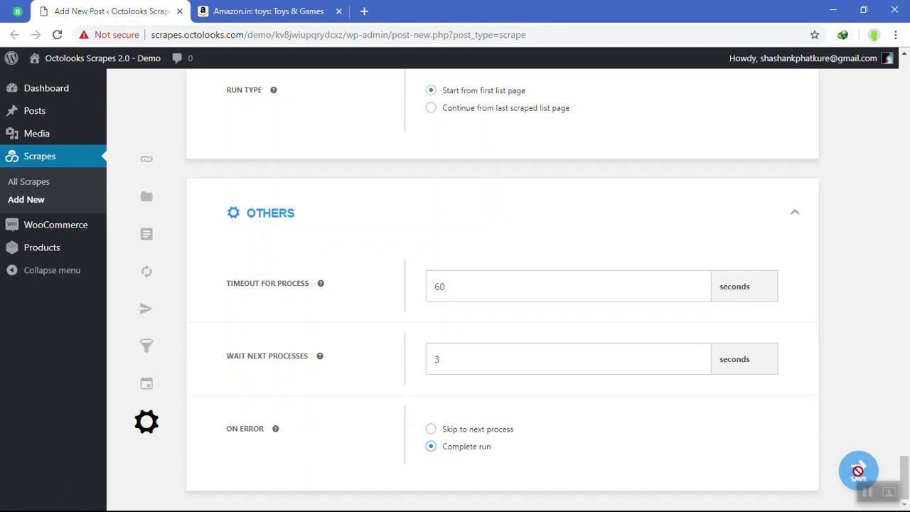
{"action": "scroll", "coordinate": [502, 284], "scroll_direction": "up", "scroll_amount": 20}
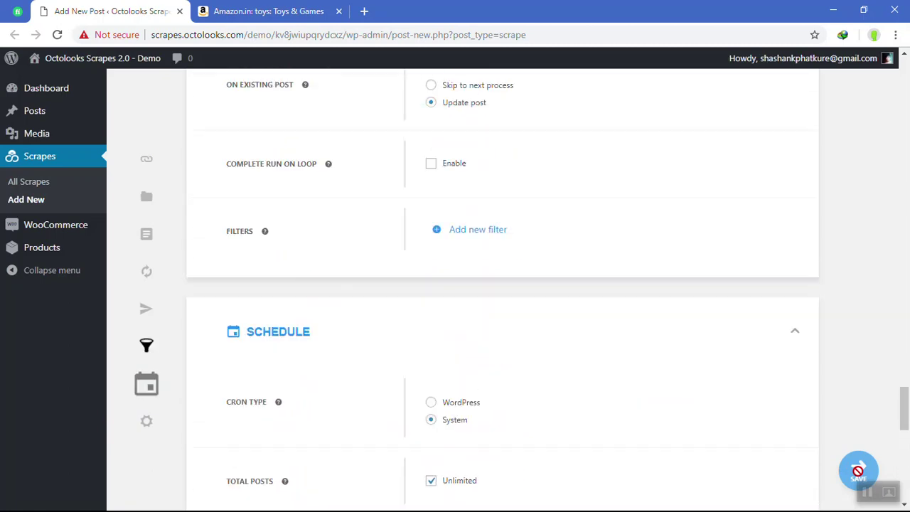
{"action": "scroll", "coordinate": [231, 287], "scroll_direction": "up", "scroll_amount": 10}
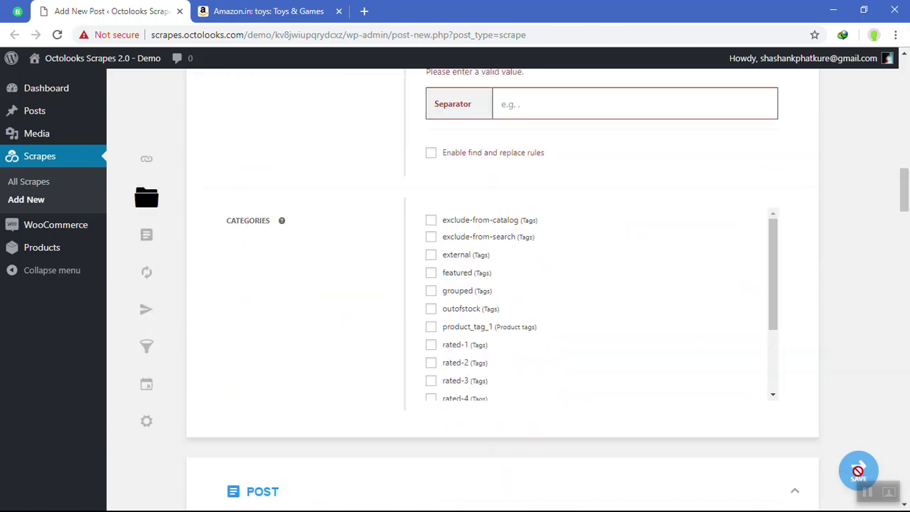
Open the All Scrapes list in a separate browser tab and return to the new scrape task form
{"action": "right_click", "coordinate": [14, 183]}
{"action": "left_click", "coordinate": [61, 194]}
{"action": "left_click", "coordinate": [235, 11]}
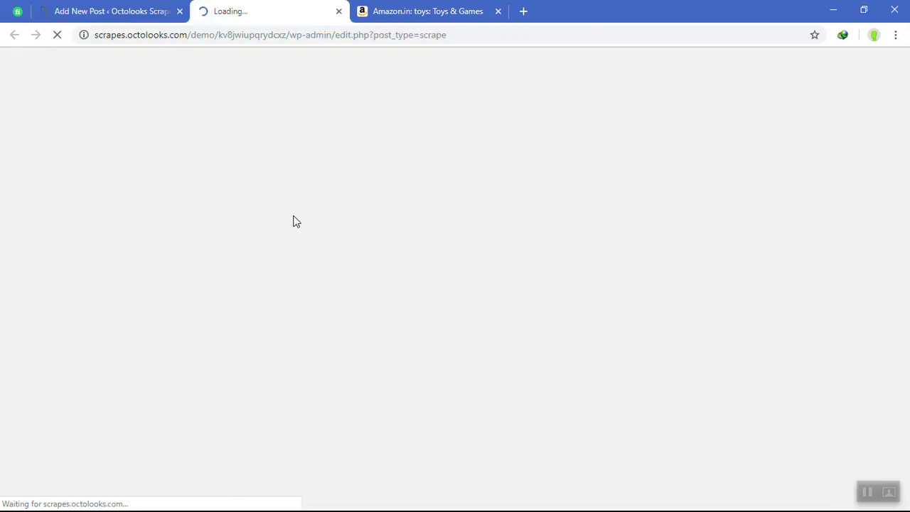
{"action": "left_click", "coordinate": [107, 10]}
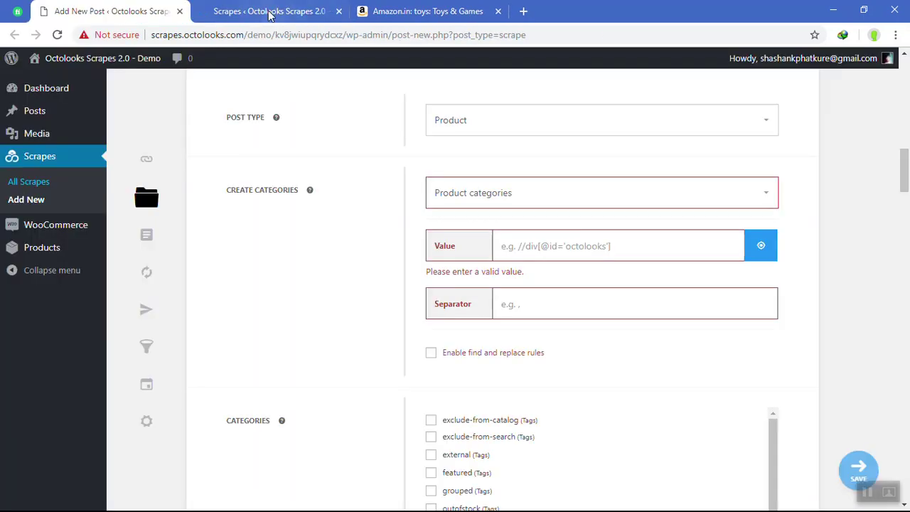
{"action": "mouse_move", "coordinate": [50, 254]}
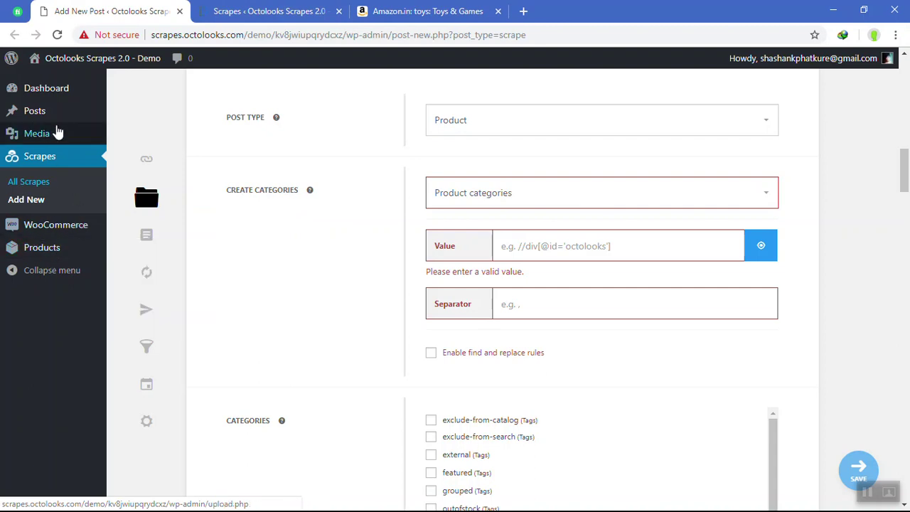
{"action": "mouse_move", "coordinate": [51, 117]}
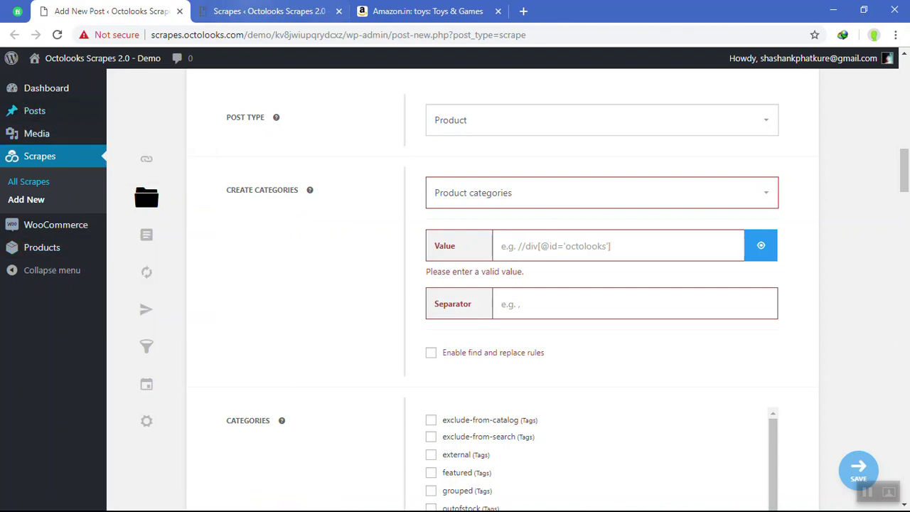